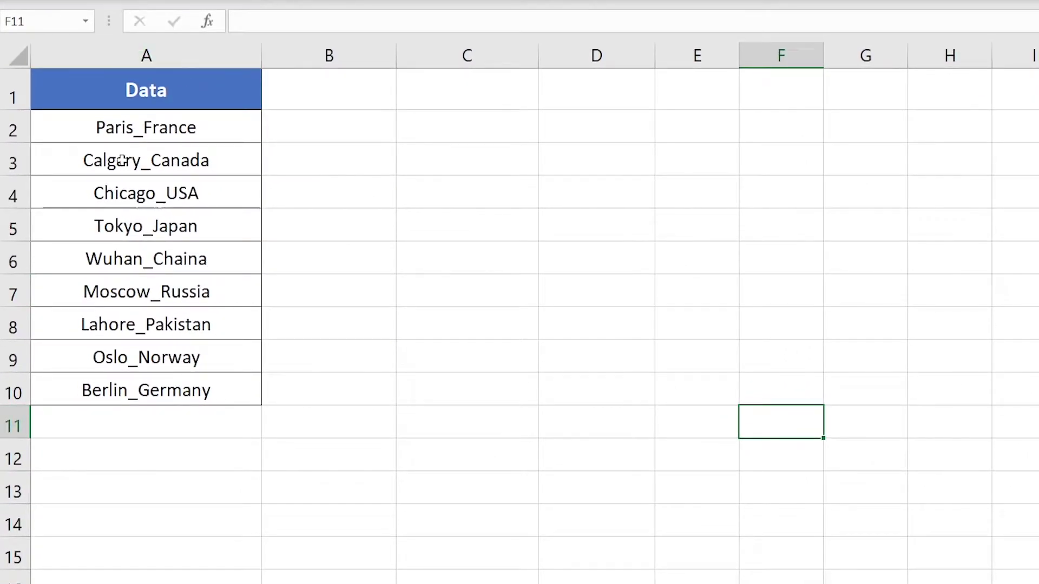
Remove the text up to and including the underscore in A2:A10 by replacing all "*_" with nothing.
left_click_drag(51, 128, 162, 398)
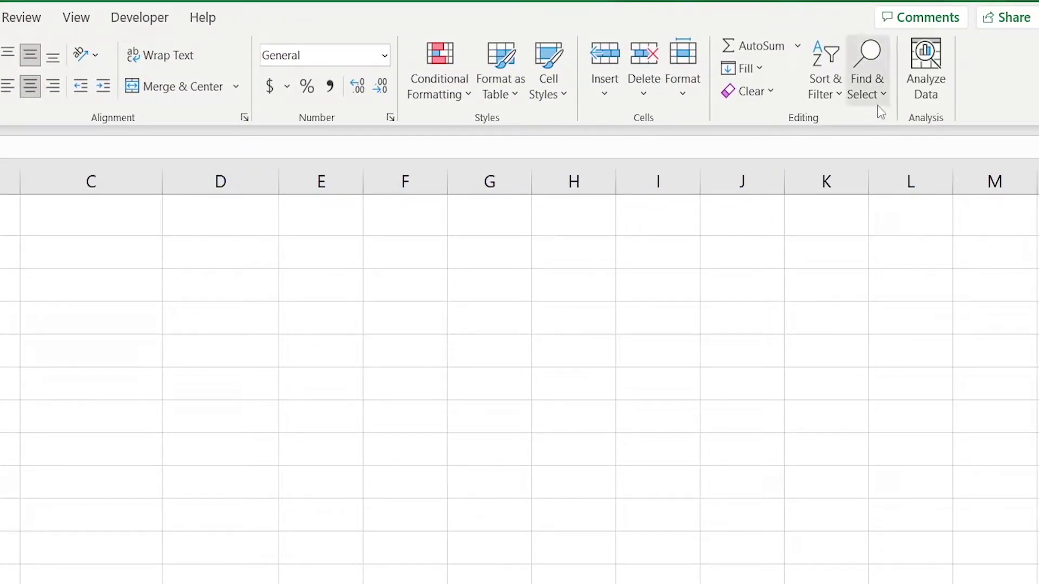
left_click(881, 100)
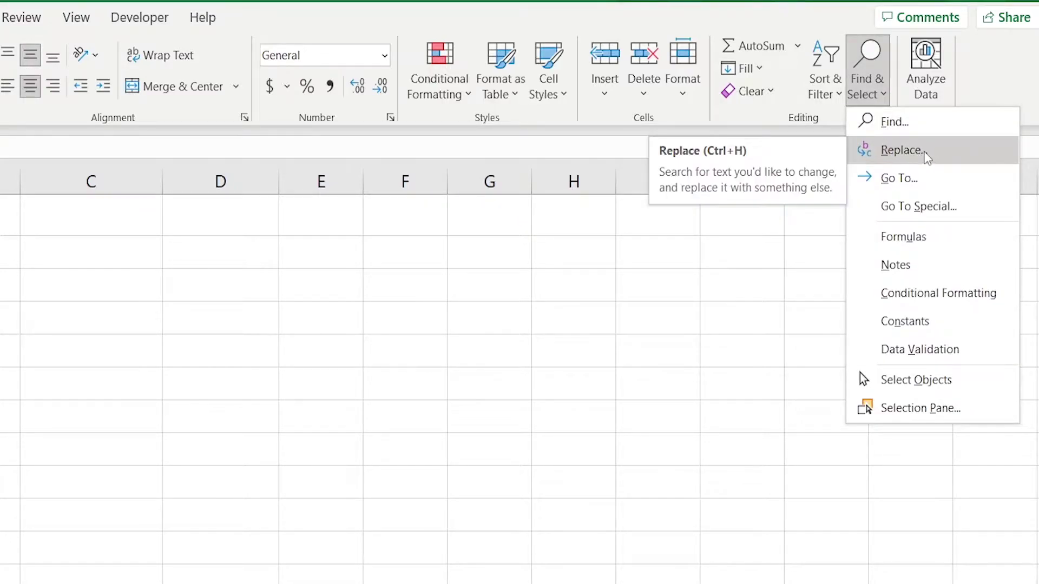
left_click(926, 156)
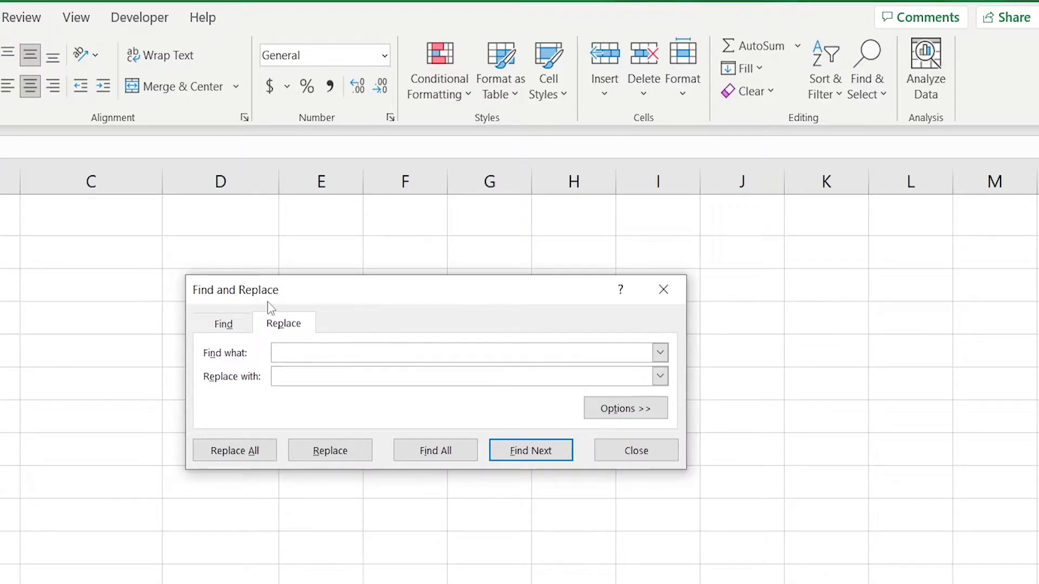
left_click_drag(347, 294, 280, 264)
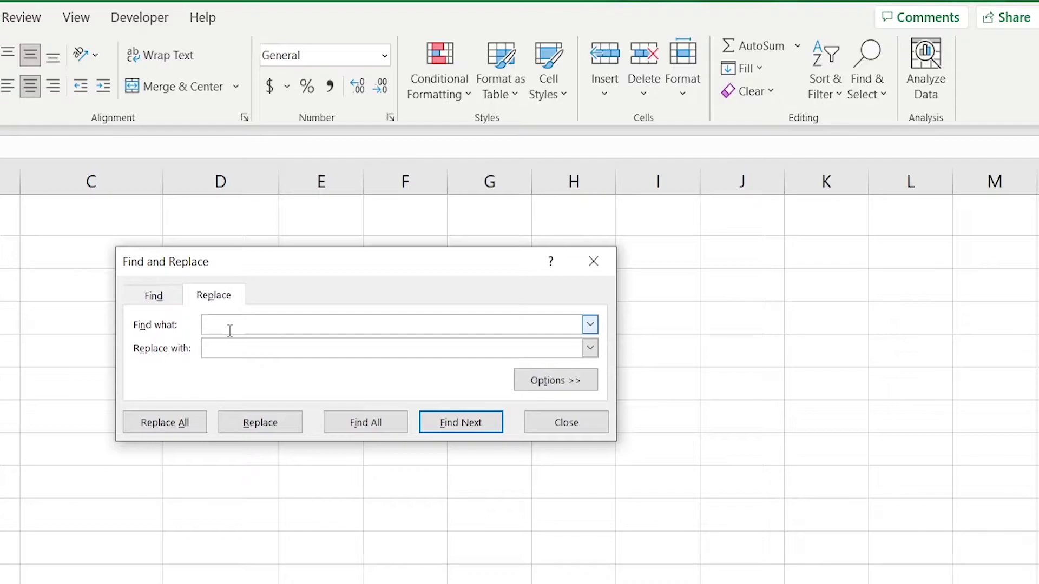
type("*_")
left_click(210, 351)
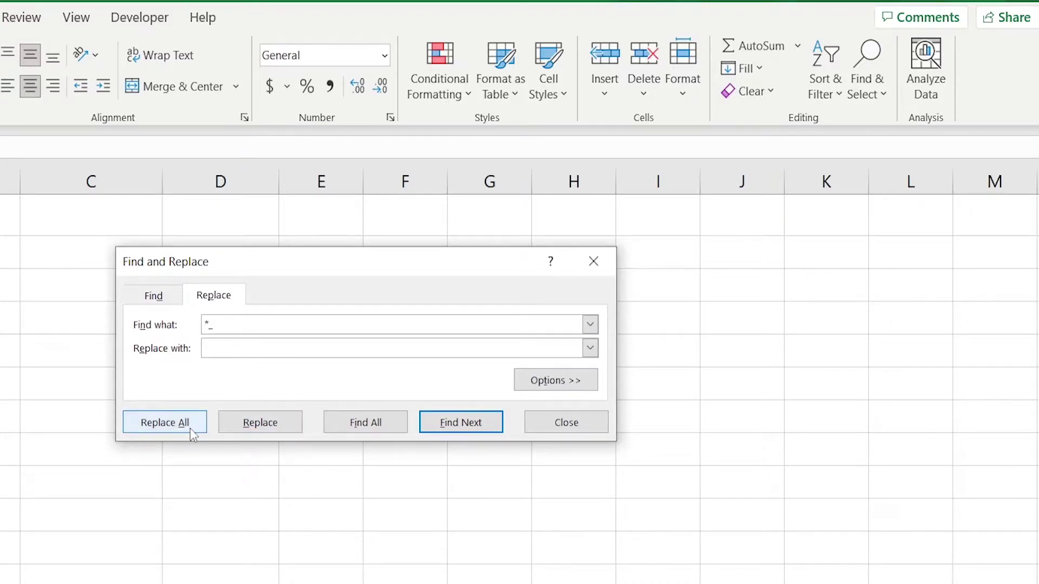
left_click(165, 422)
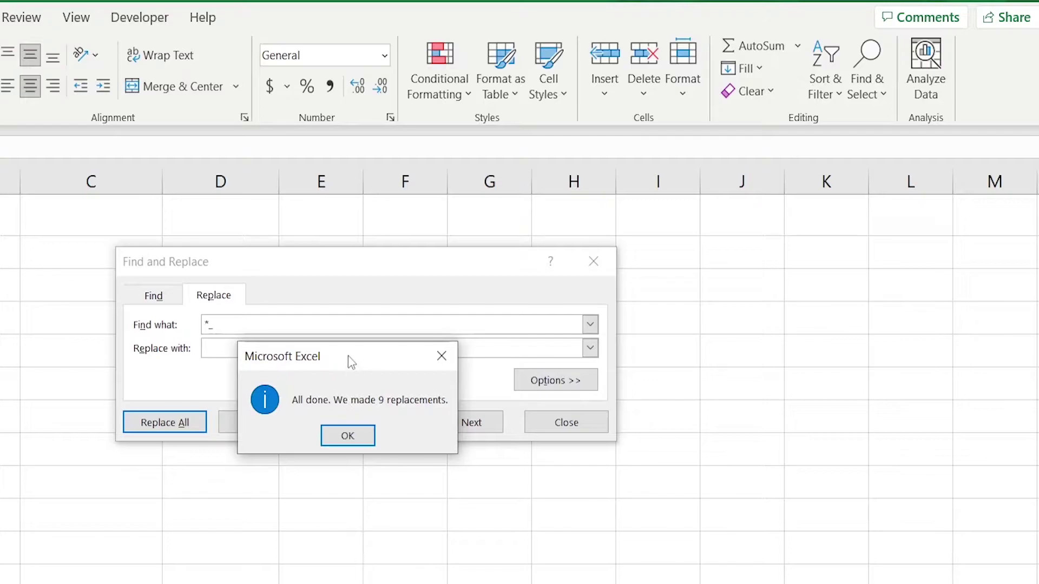
left_click_drag(348, 355, 343, 332)
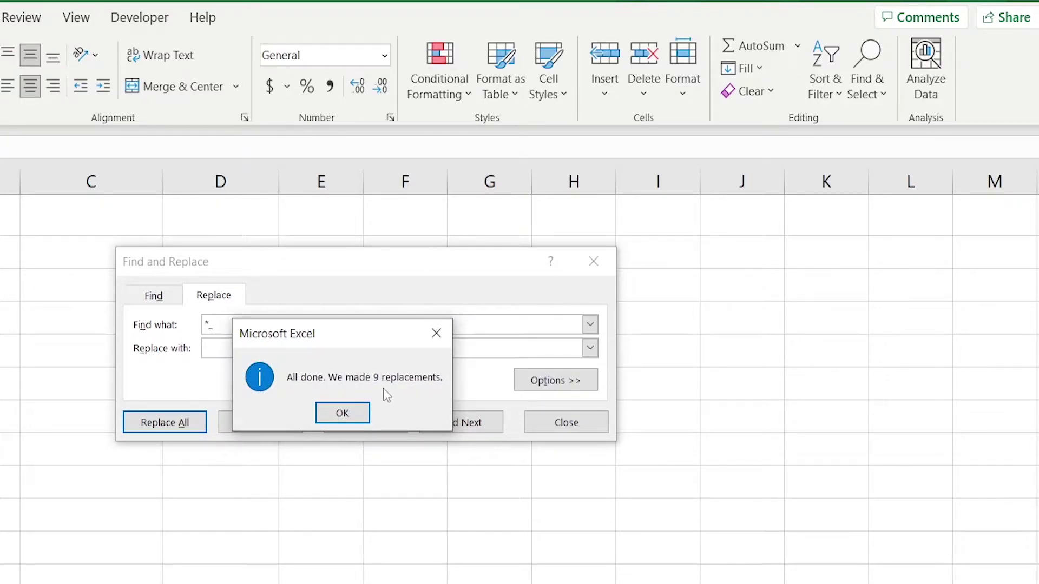
left_click(356, 415)
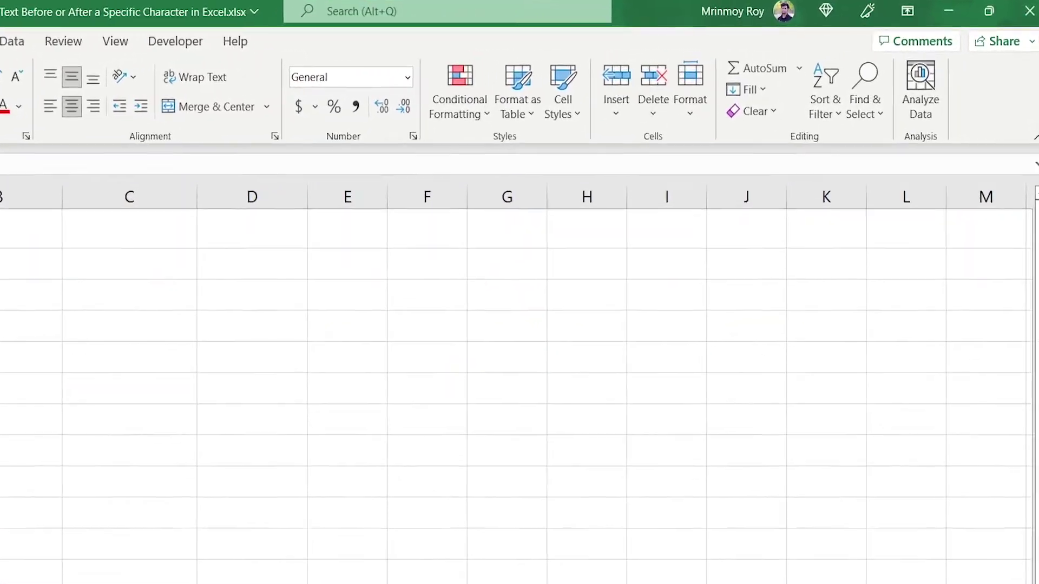
Remove the underscore and the text after it in A2:A10 by replacing all "_*" with nothing, then close Find and Replace.
left_click(875, 128)
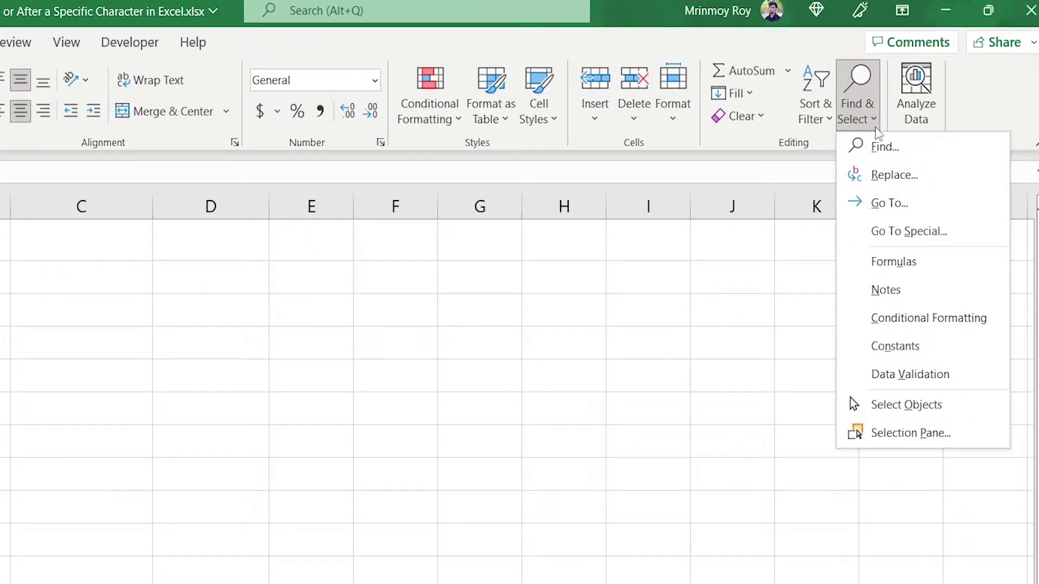
left_click(926, 180)
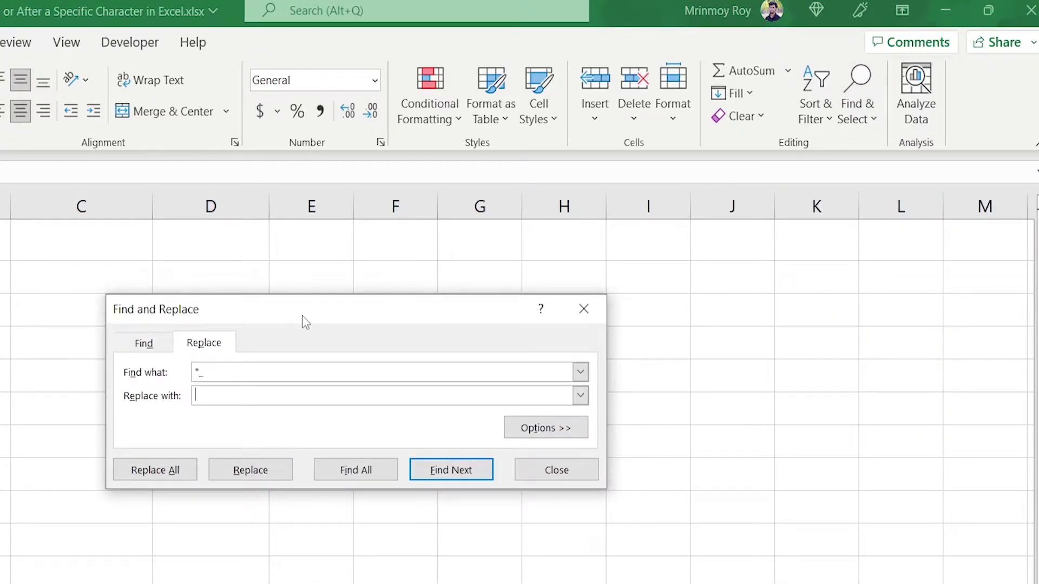
left_click_drag(302, 316, 305, 303)
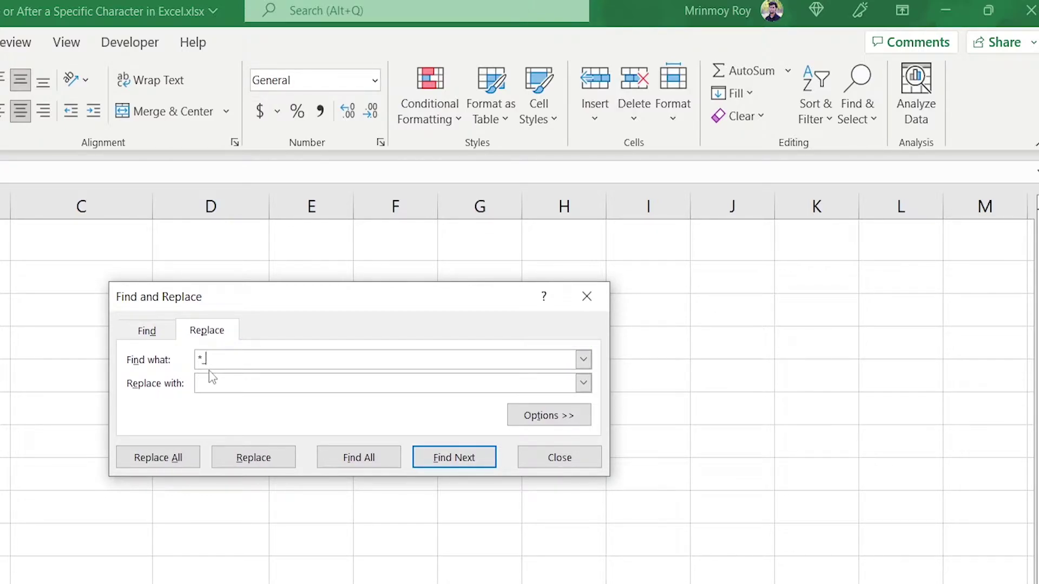
type("_")
key("Left")
key("BackSpace")
type("*")
left_click(220, 381)
left_click(184, 462)
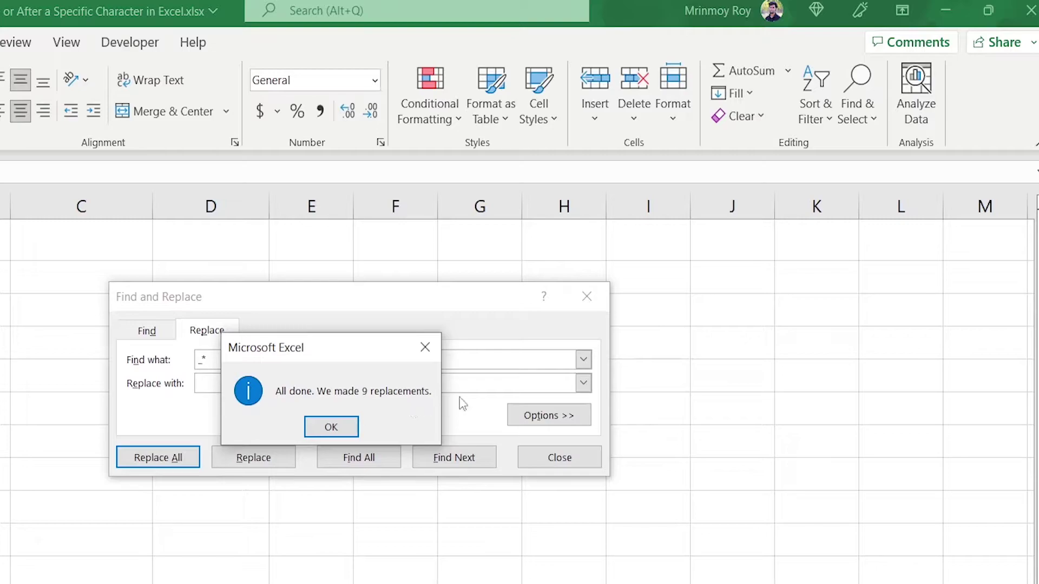
left_click(347, 432)
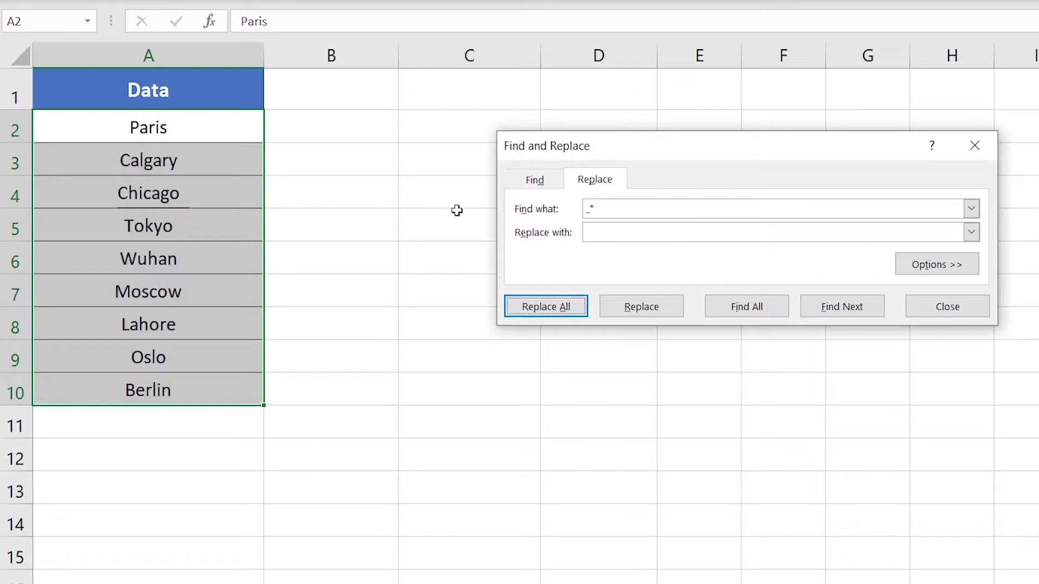
left_click(962, 304)
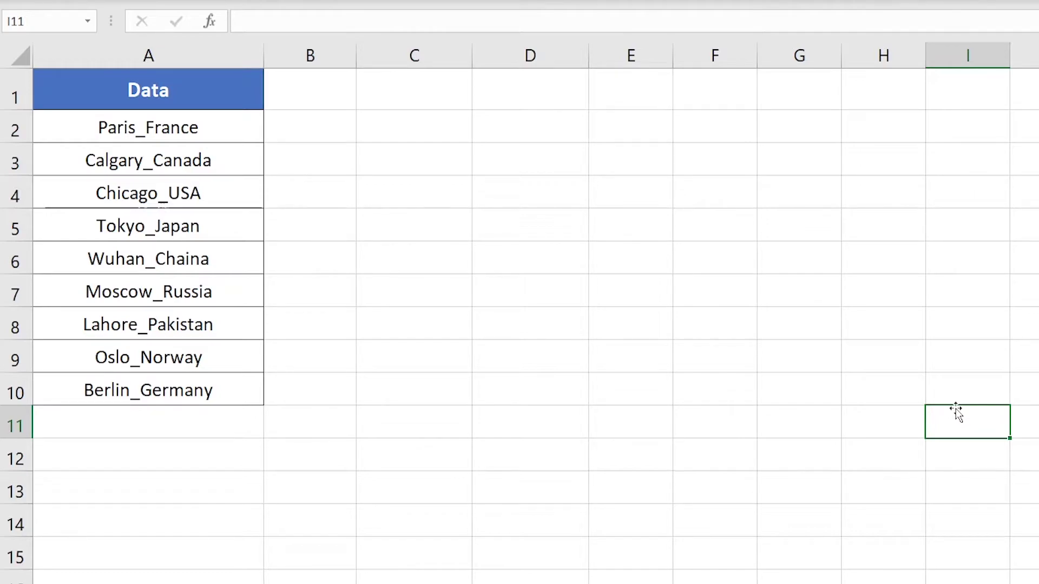
left_click_drag(67, 138, 222, 392)
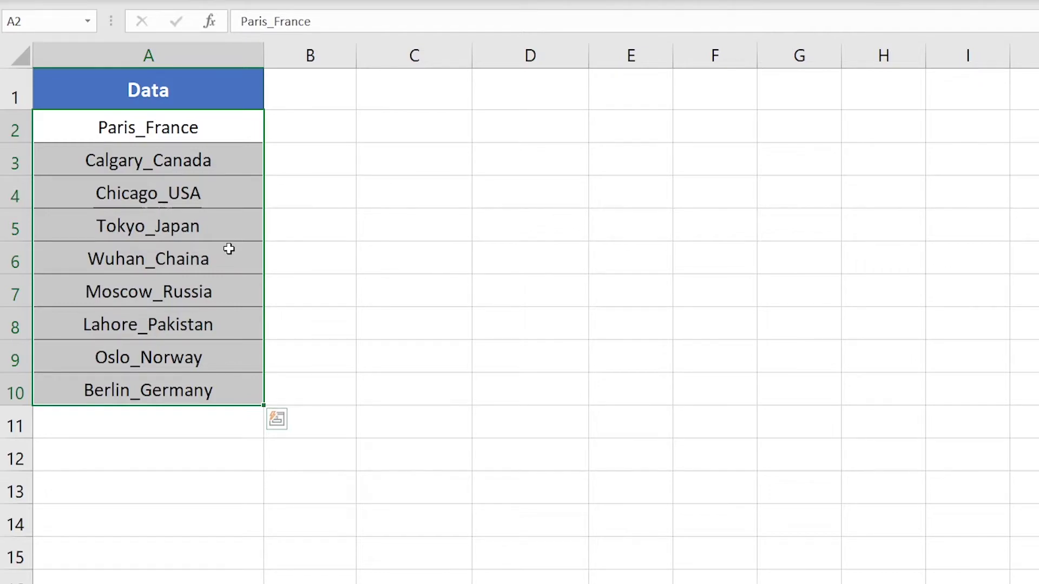
left_click(417, 134)
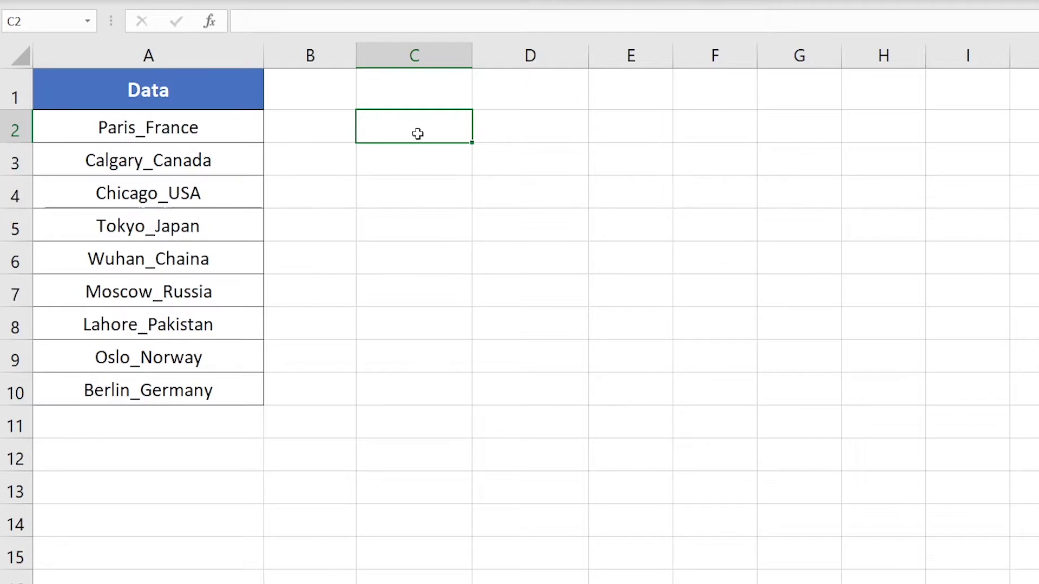
key("Right")
key("Right")
key("Down")
key("Down")
key("Down")
key("Down")
key("Down")
key("Down")
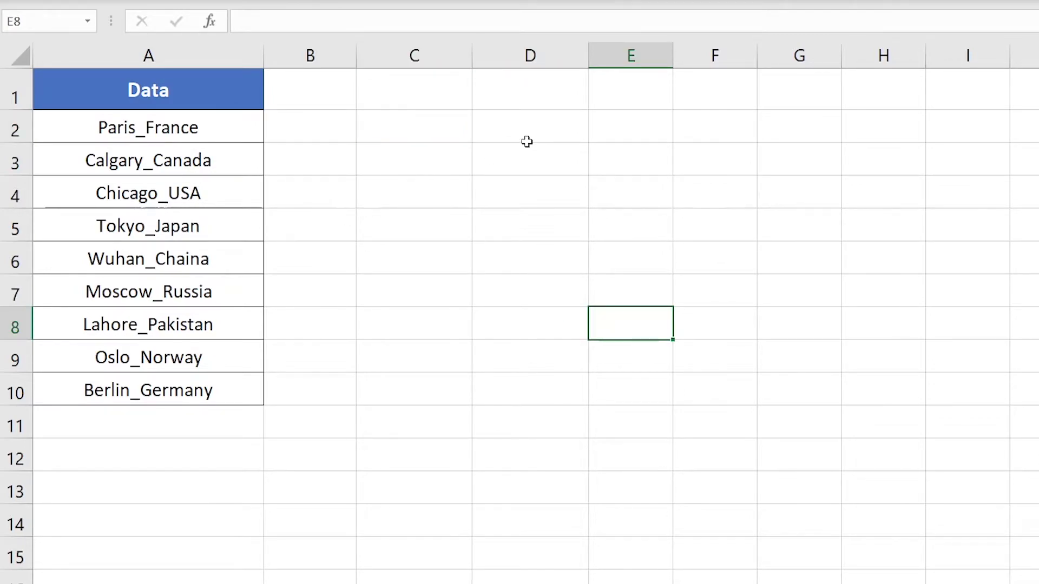
Enter the formula =FIND("_",A2) in cell C2 to locate the underscore in the first data entry.
left_click(426, 132)
double_click(440, 126)
type("FIND(")
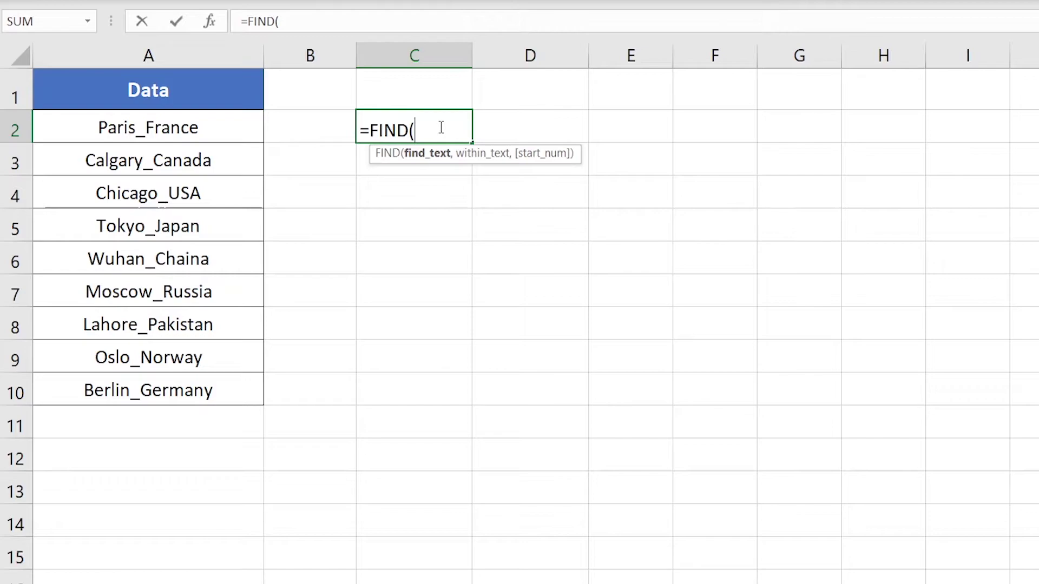
type("\"_\",")
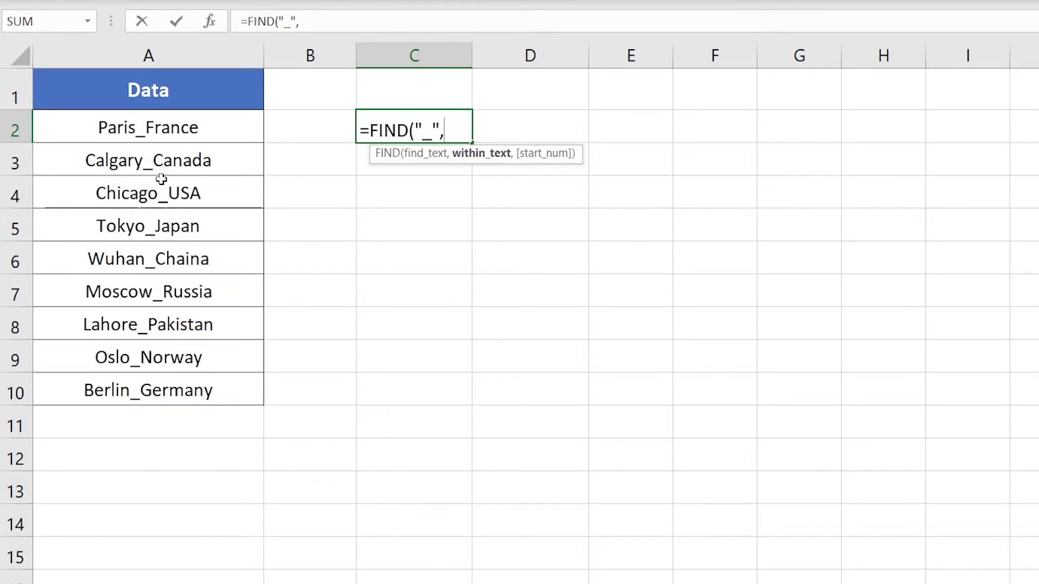
left_click(210, 127)
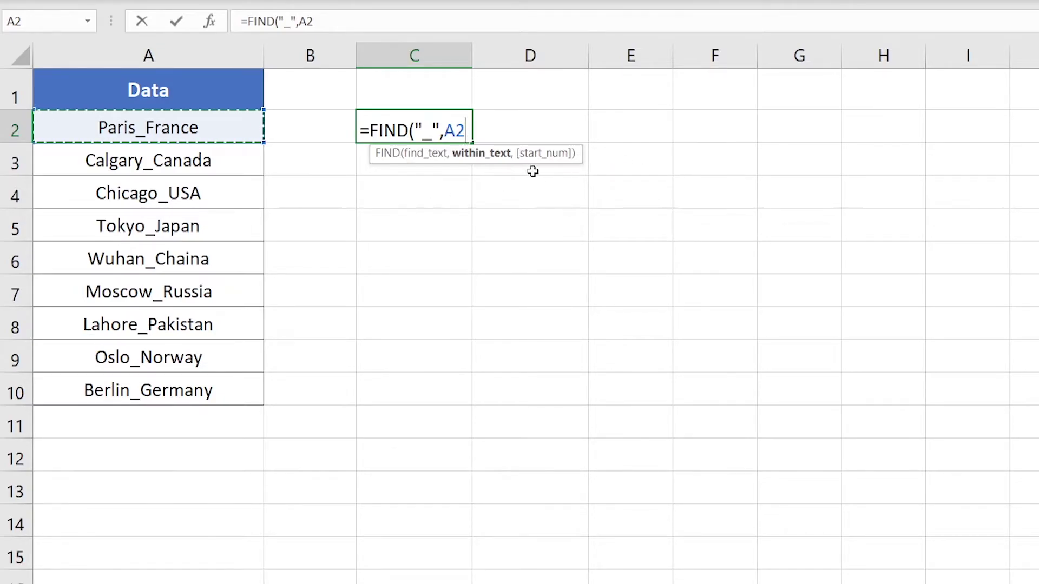
type(",")
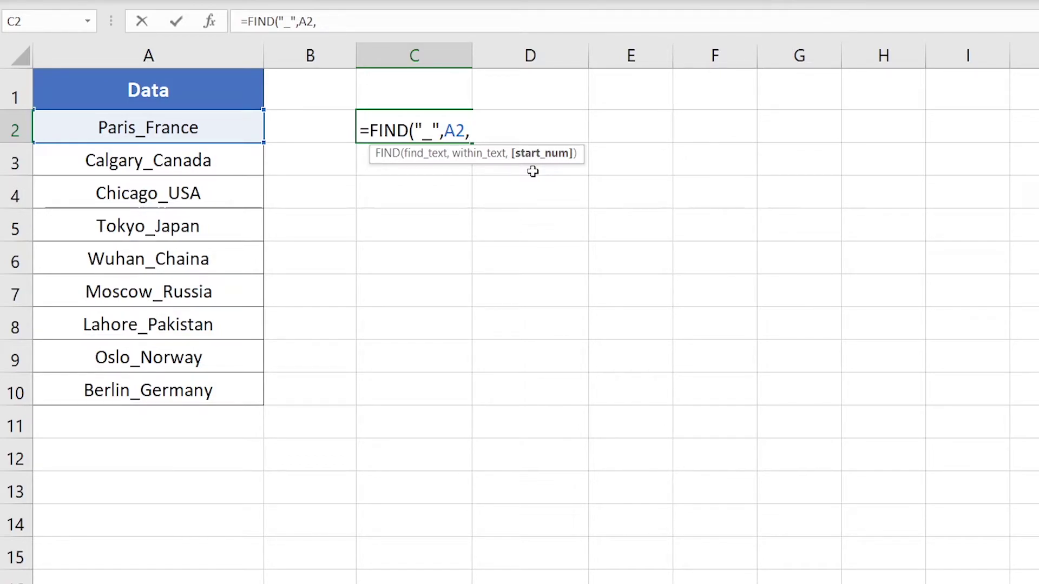
key("BackSpace")
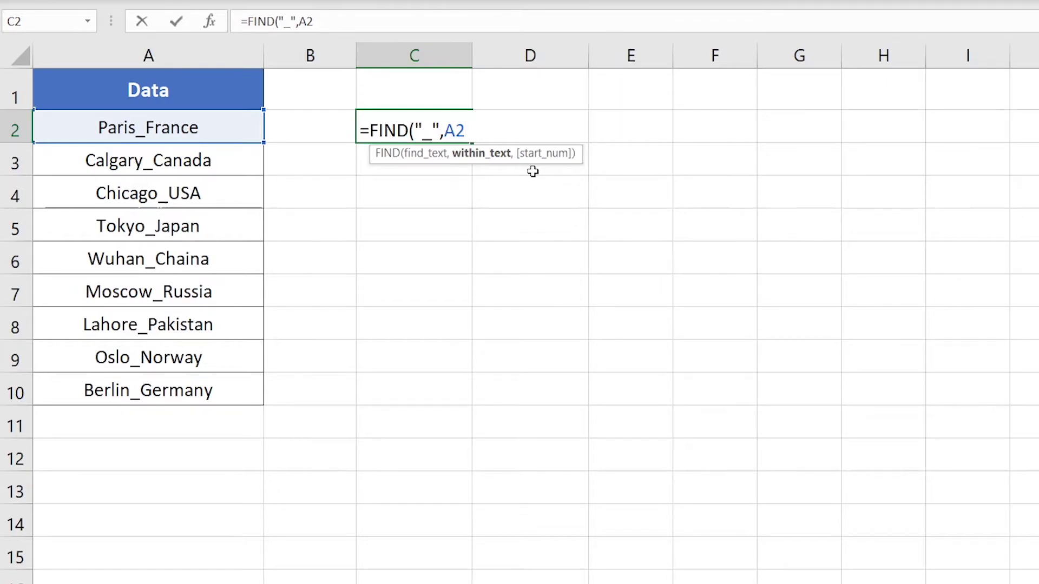
key("Return")
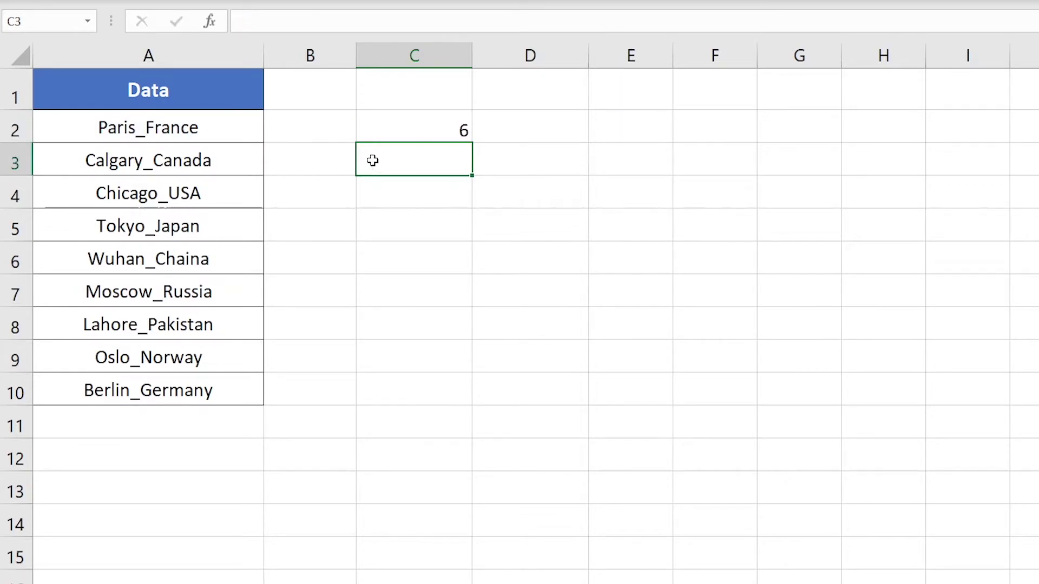
left_click(404, 132)
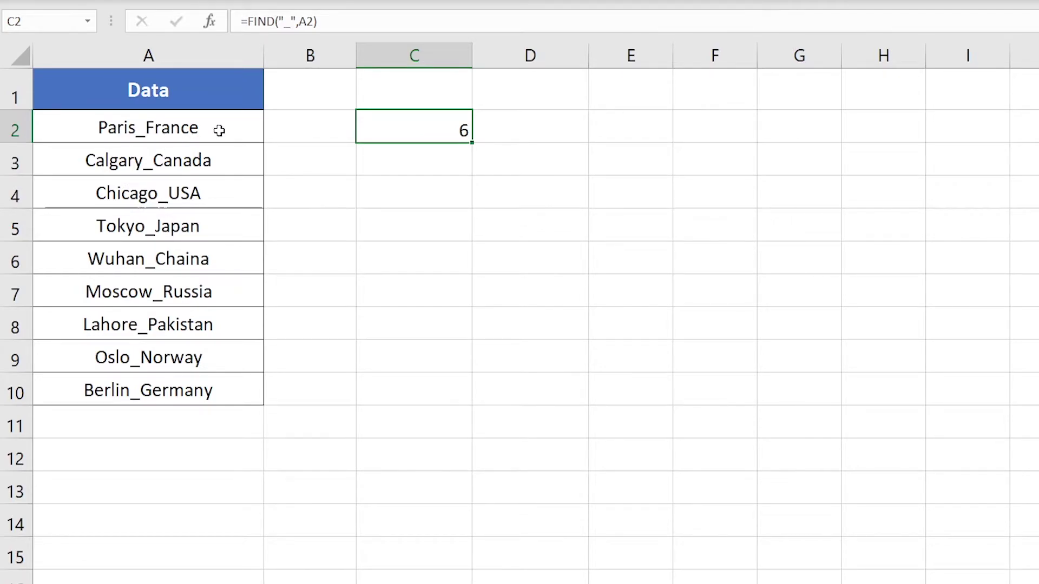
left_click(117, 137)
Enter the formula =LEFT(A2,C2) in cell D2 to extract the leading characters of the first data entry.
left_click(555, 143)
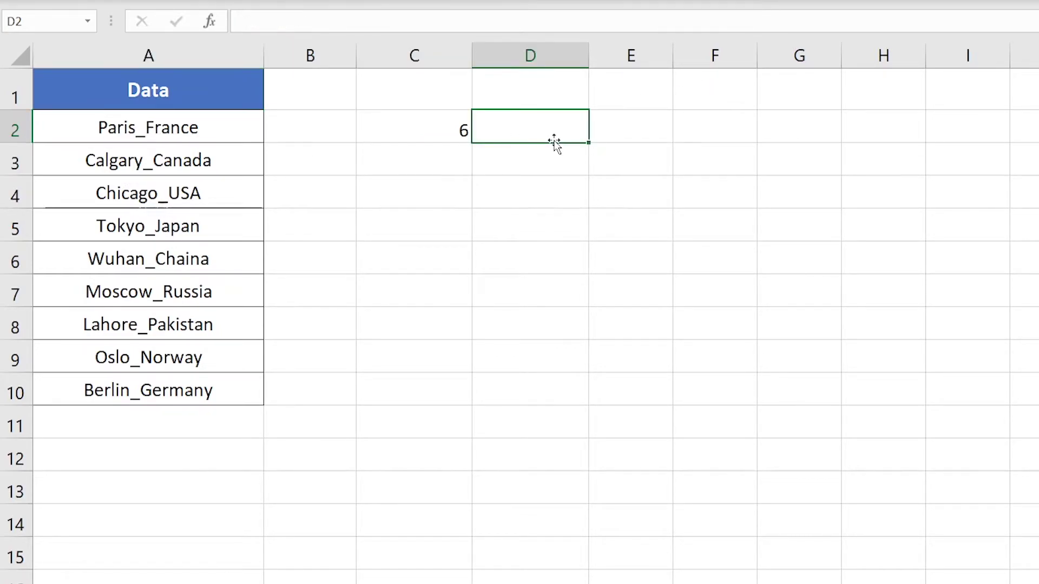
type("=LEFT(")
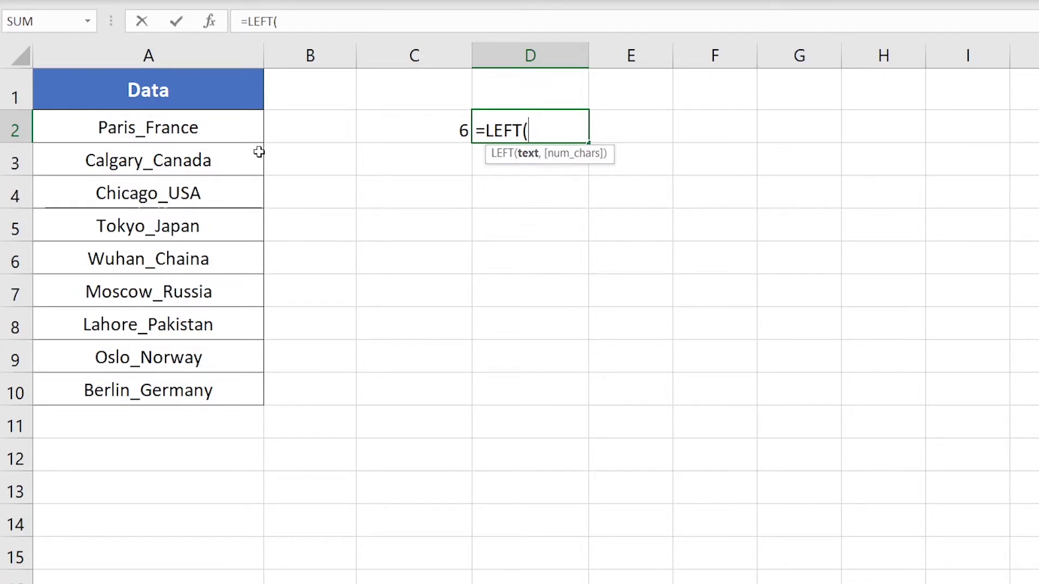
left_click(198, 130)
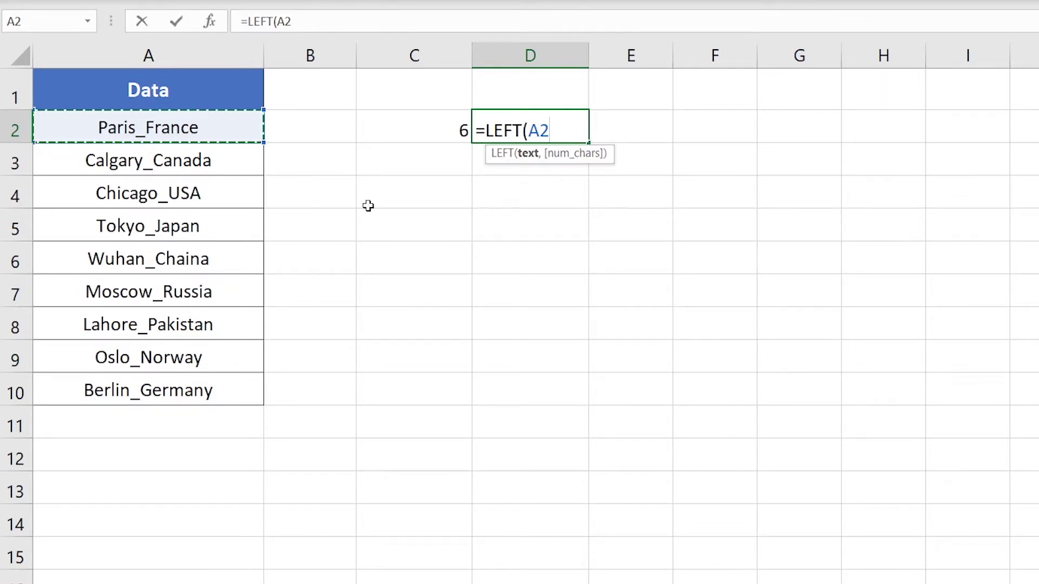
type(",")
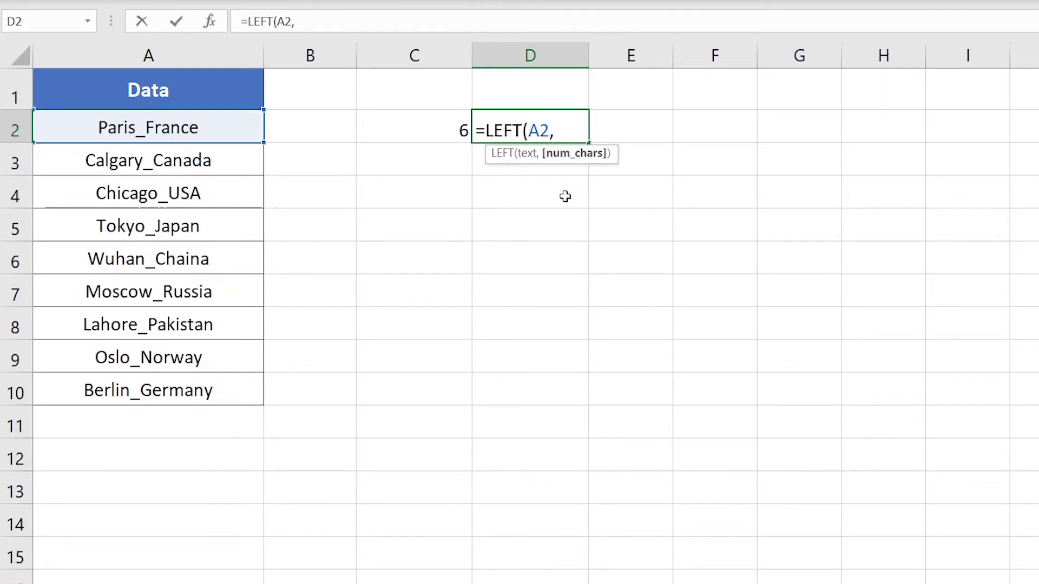
left_click(413, 135)
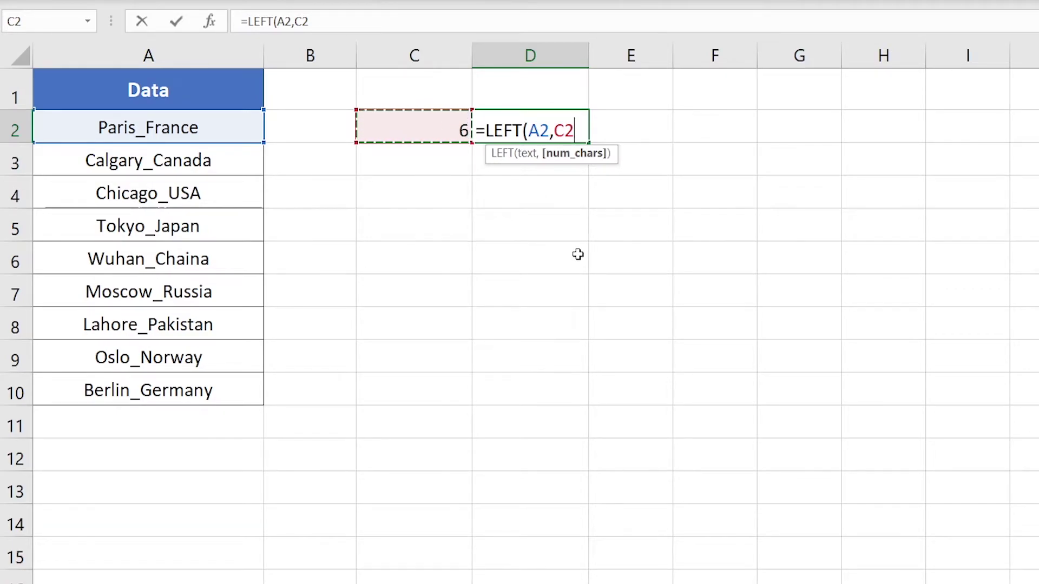
key("Return")
Change the formula in D2 to =LEFT(A2,C2-1) so the extracted text excludes the underscore.
left_click(568, 128)
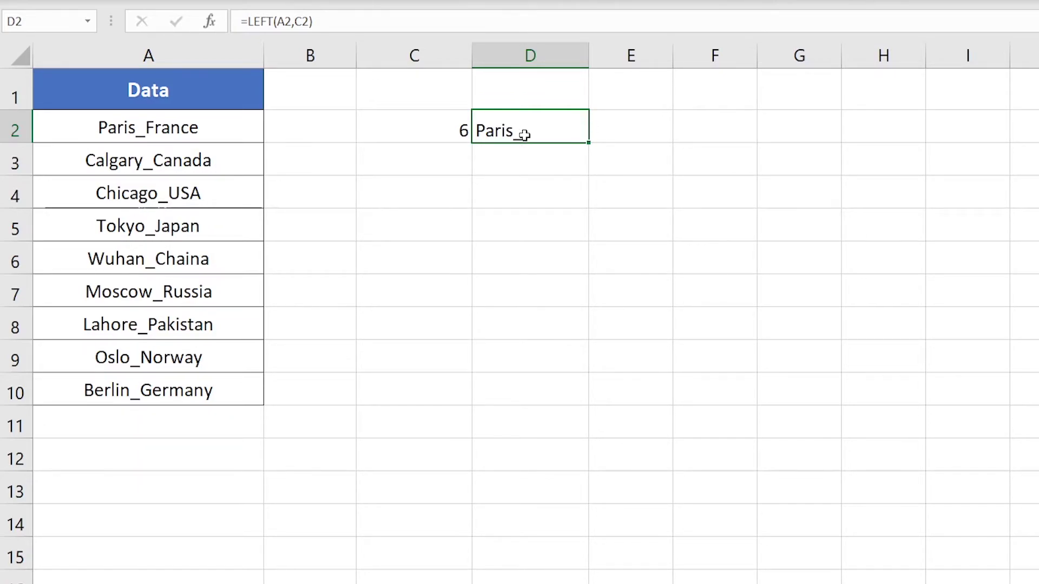
double_click(556, 128)
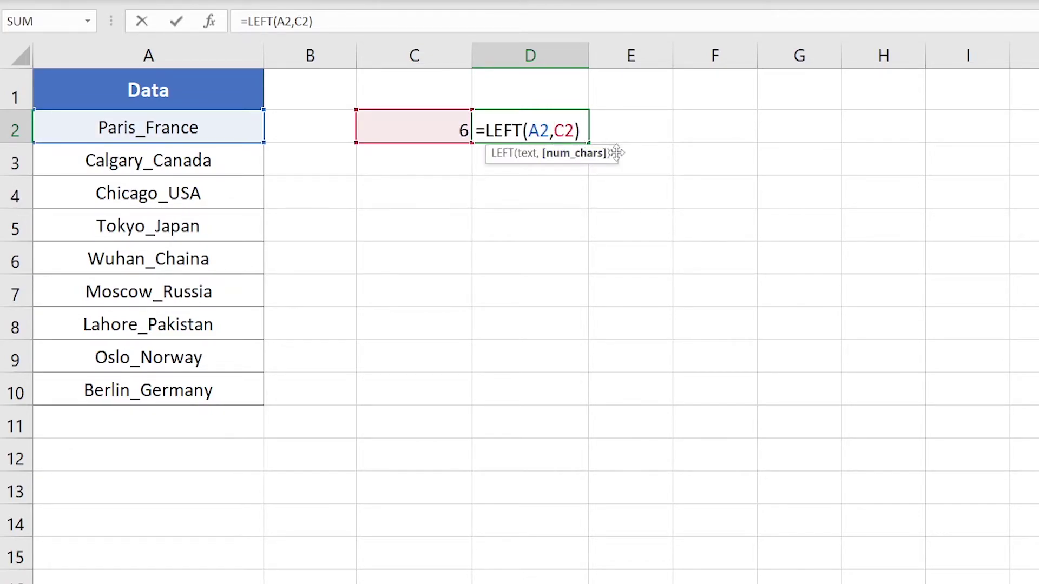
type("-")
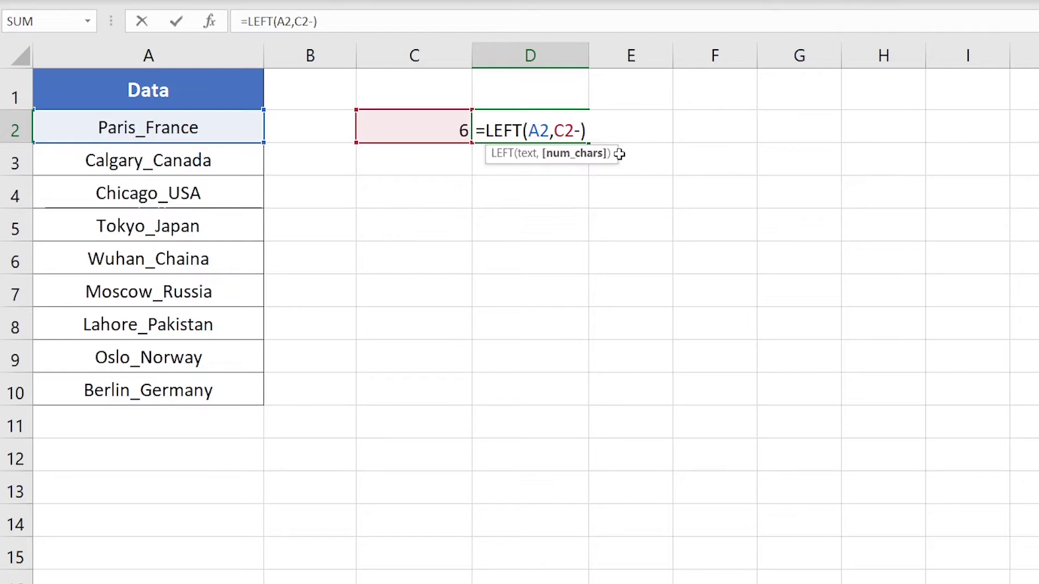
type("1")
key("Return")
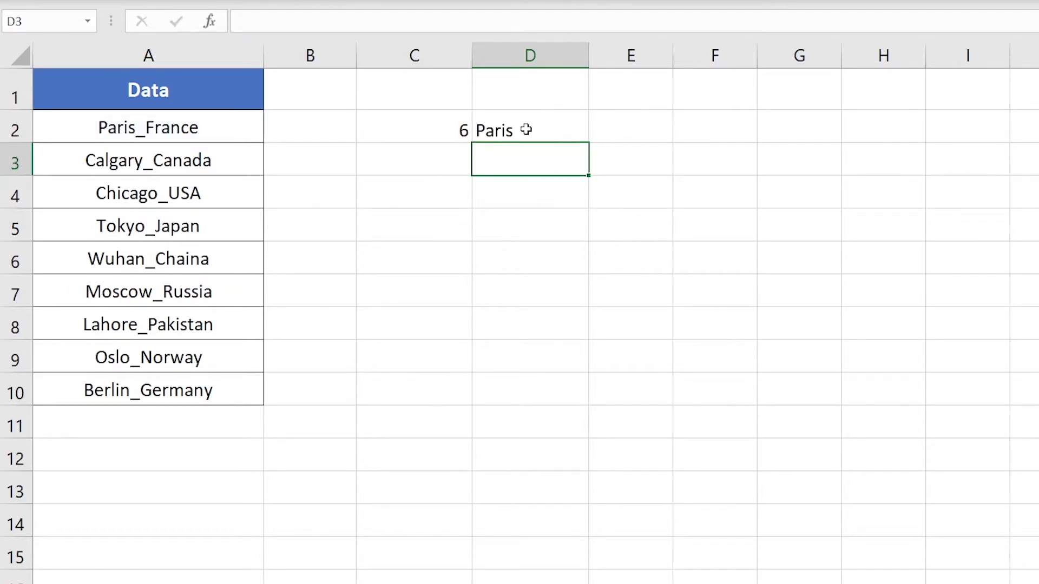
left_click(527, 130)
left_click_drag(411, 132, 564, 149)
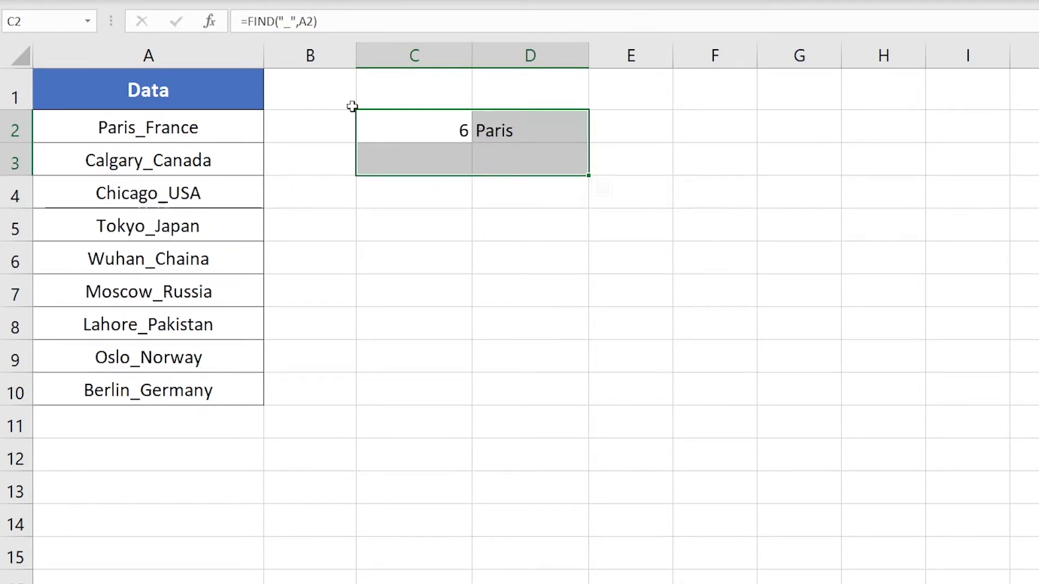
left_click(457, 119)
left_click(501, 130)
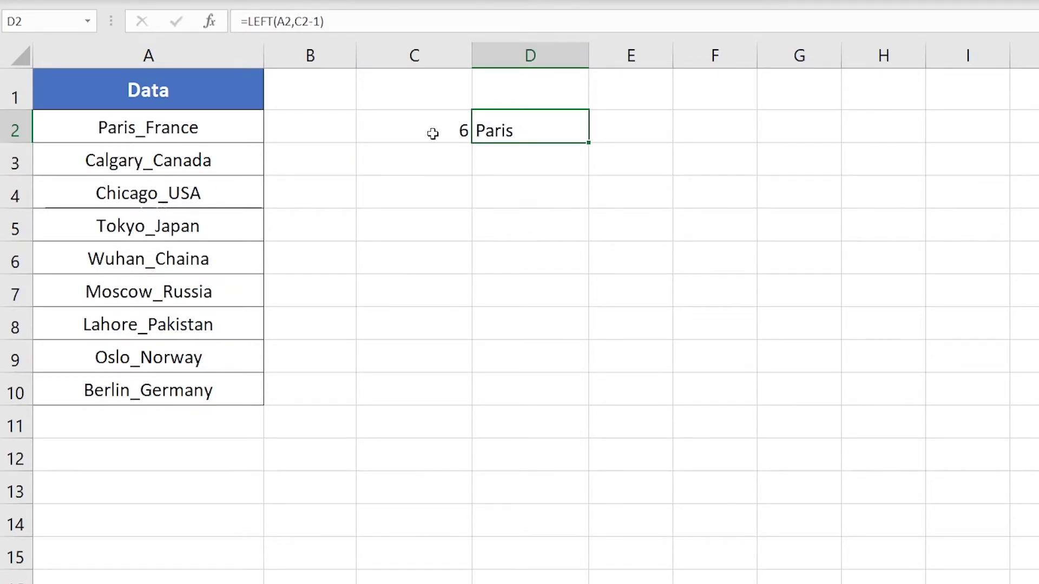
Replace the formulas in C2:D2 with the single formula =LEFT(A2,FIND("_",A2)-1) in C2 and fill it down to C10.
left_click_drag(434, 132, 526, 135)
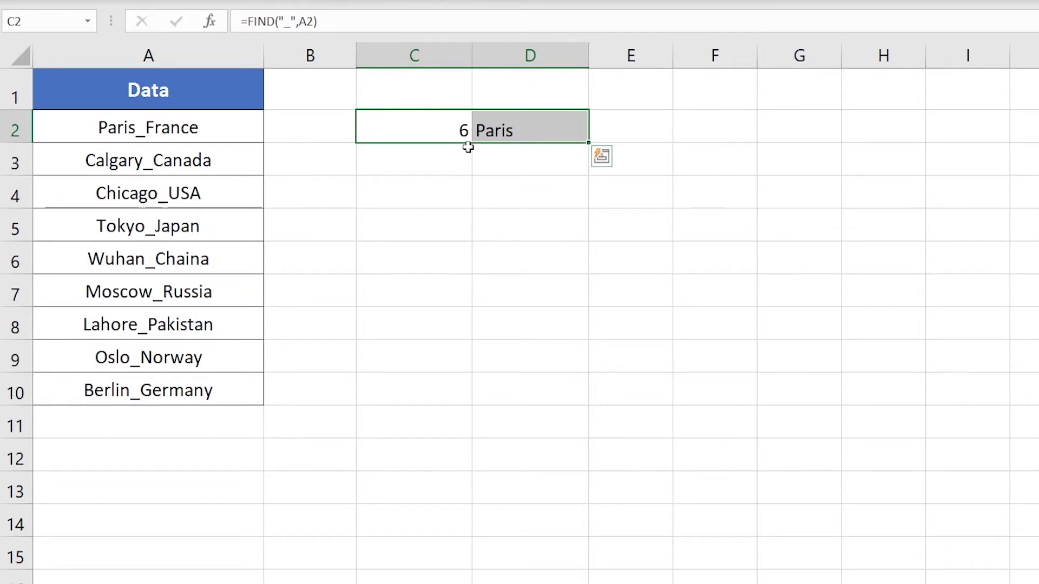
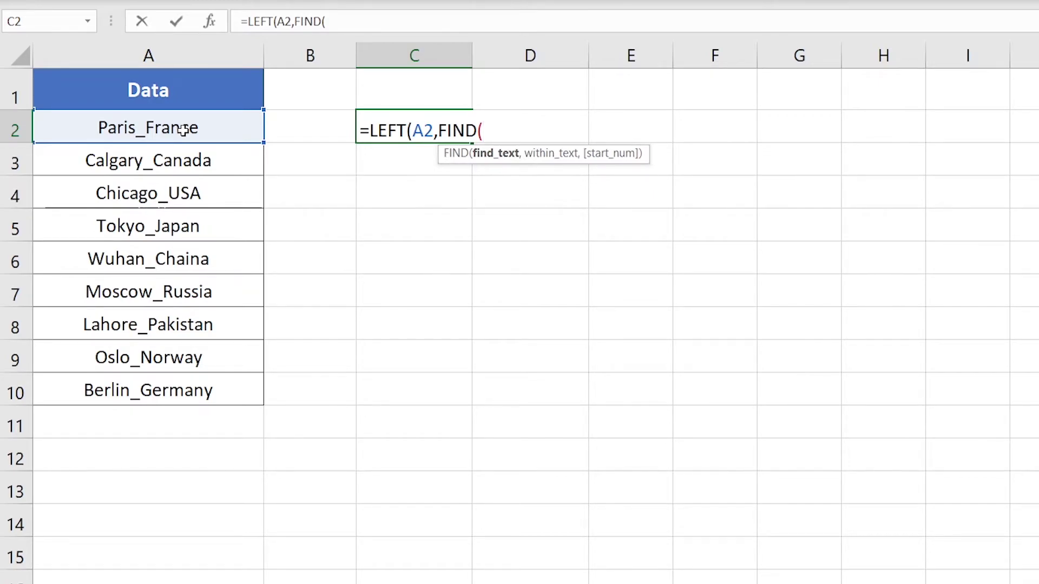
type("\"_\",")
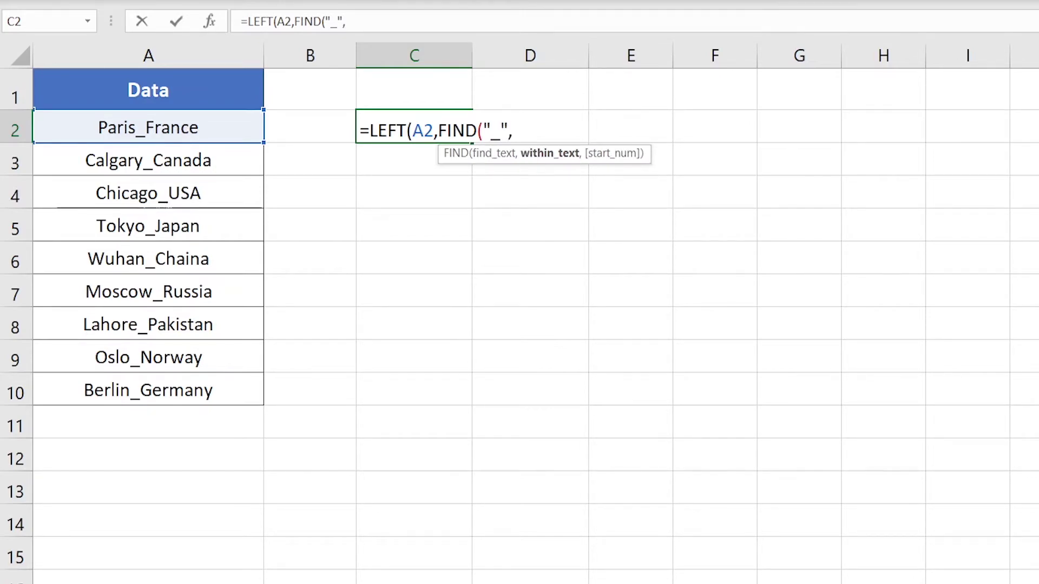
left_click(205, 126)
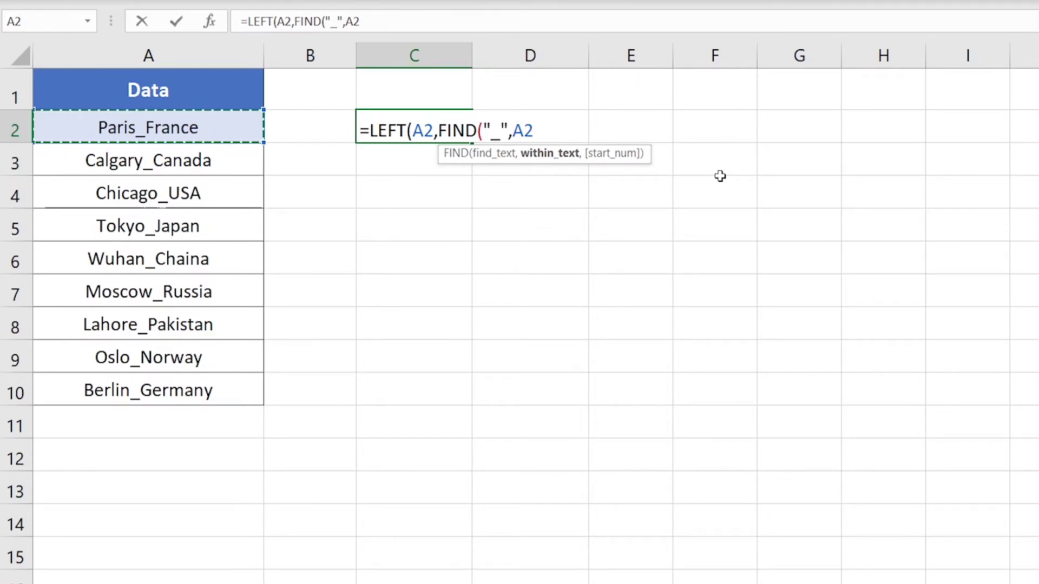
type(")")
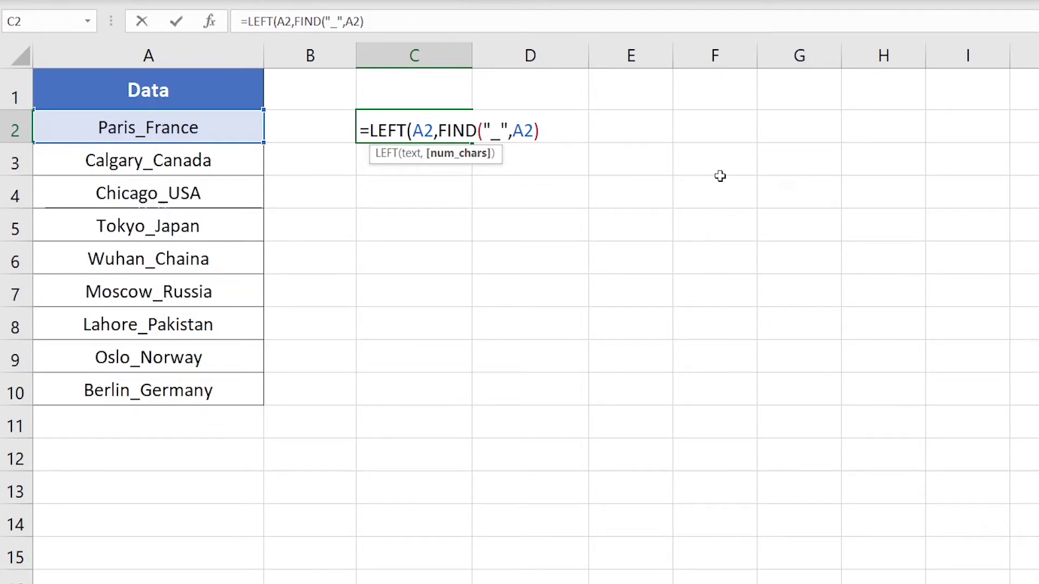
type("-1)")
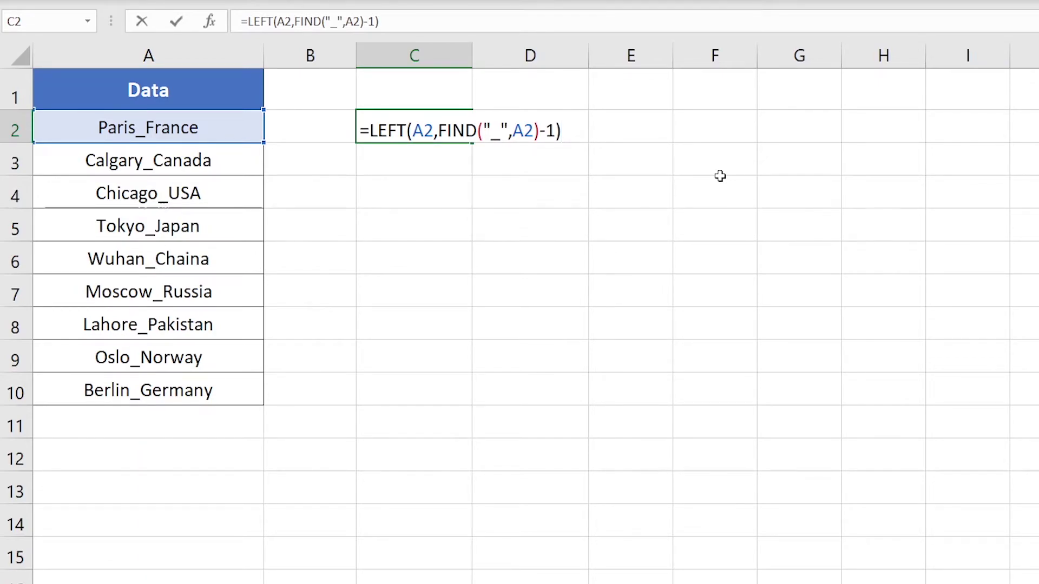
left_click_drag(562, 130, 359, 142)
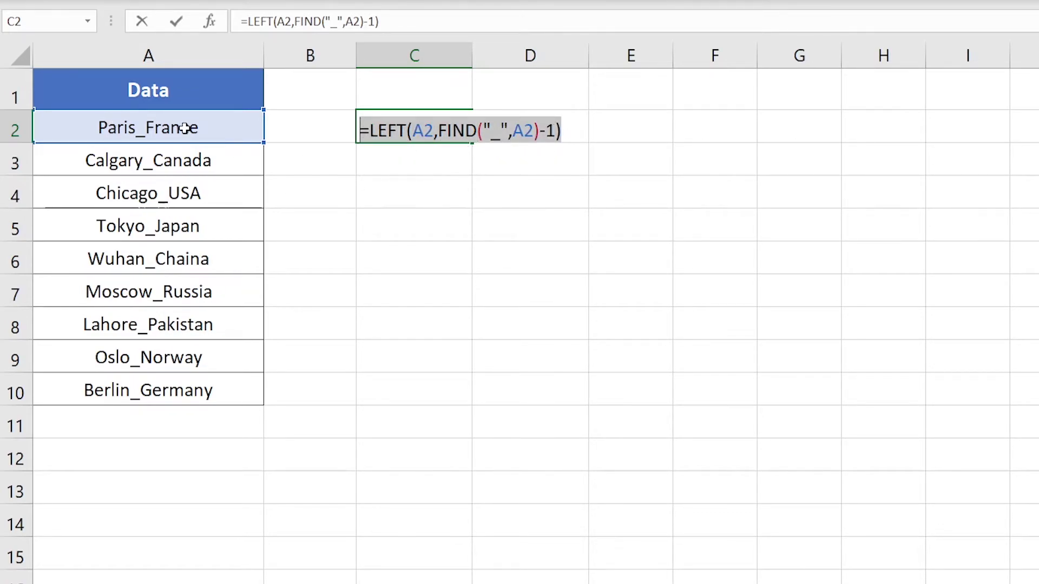
left_click(582, 134)
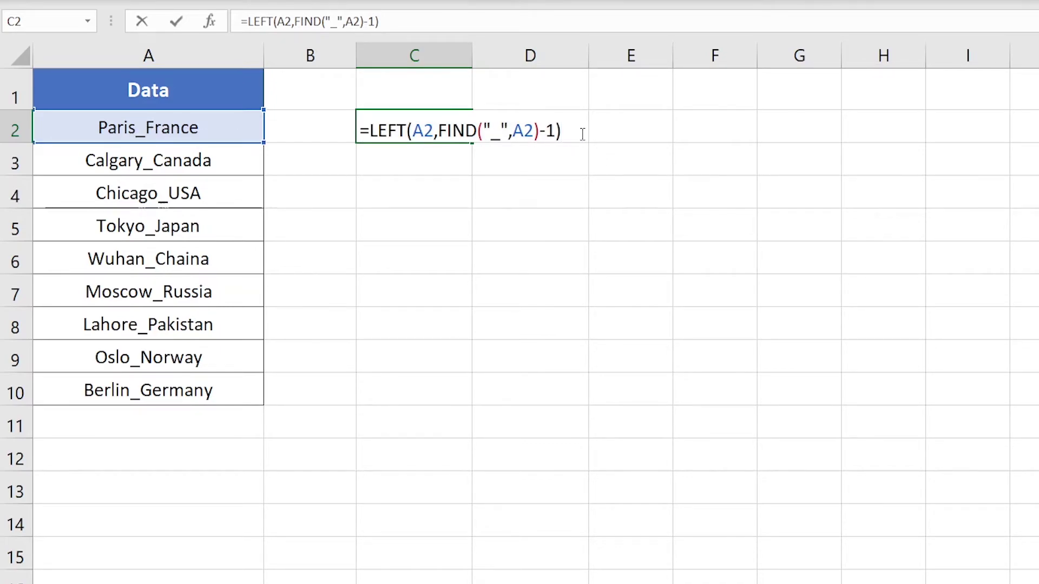
key("Return")
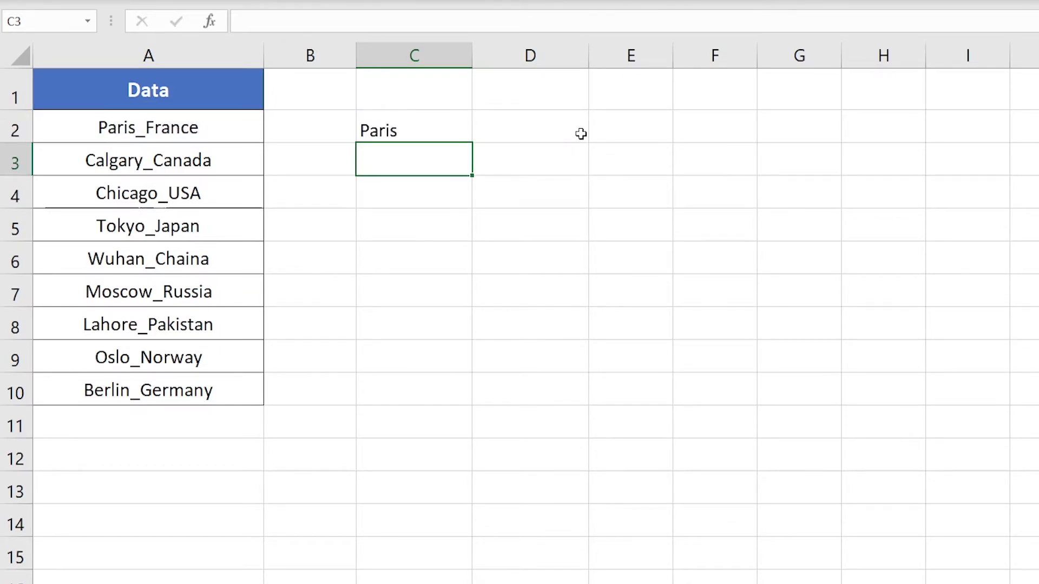
left_click(411, 132)
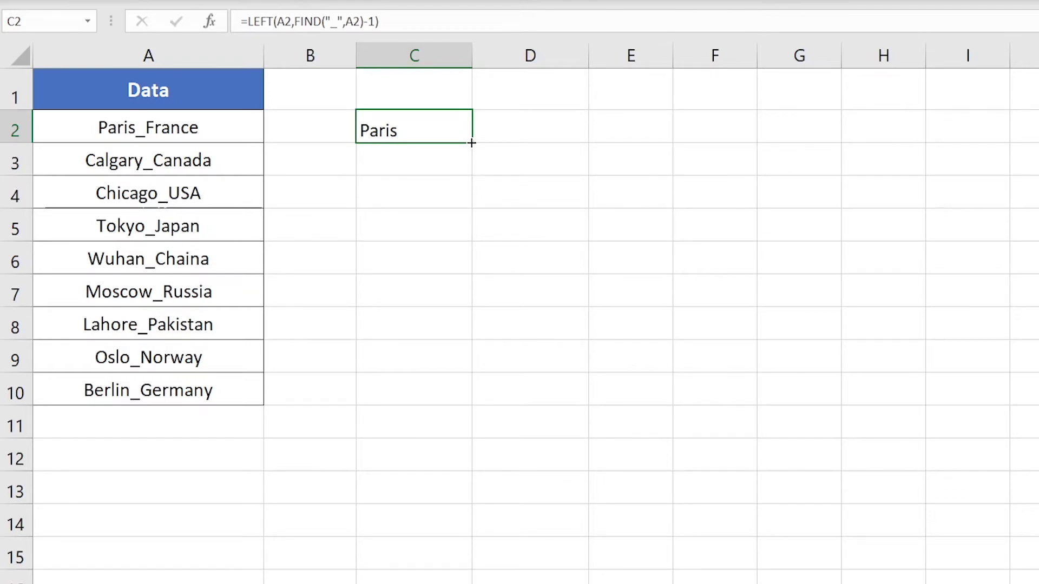
left_click_drag(471, 142, 466, 405)
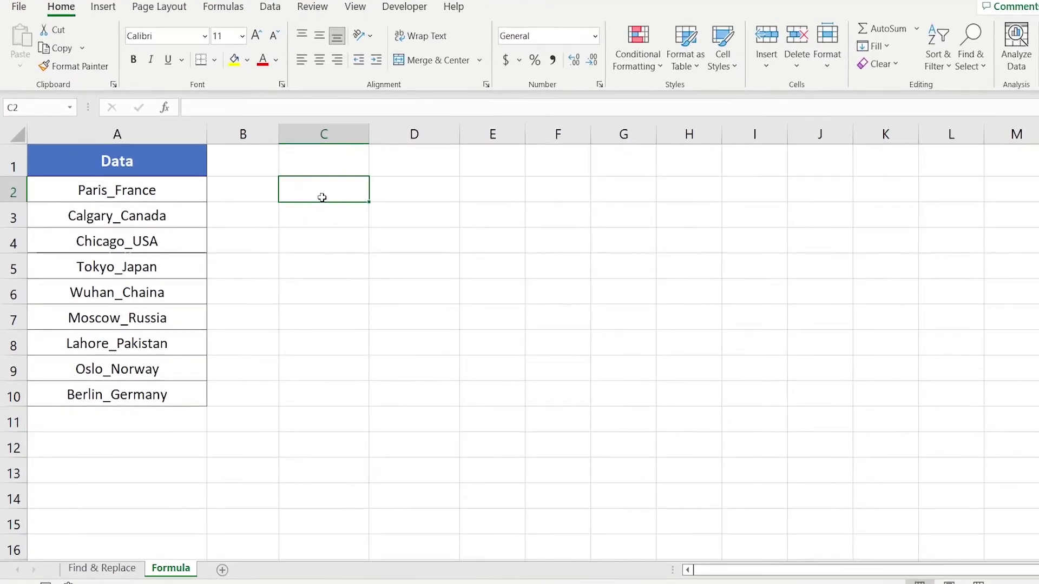
Enter the formula =FIND("_",A2) in the emptied cell C2 to get the underscore's position in the first data entry.
type("=")
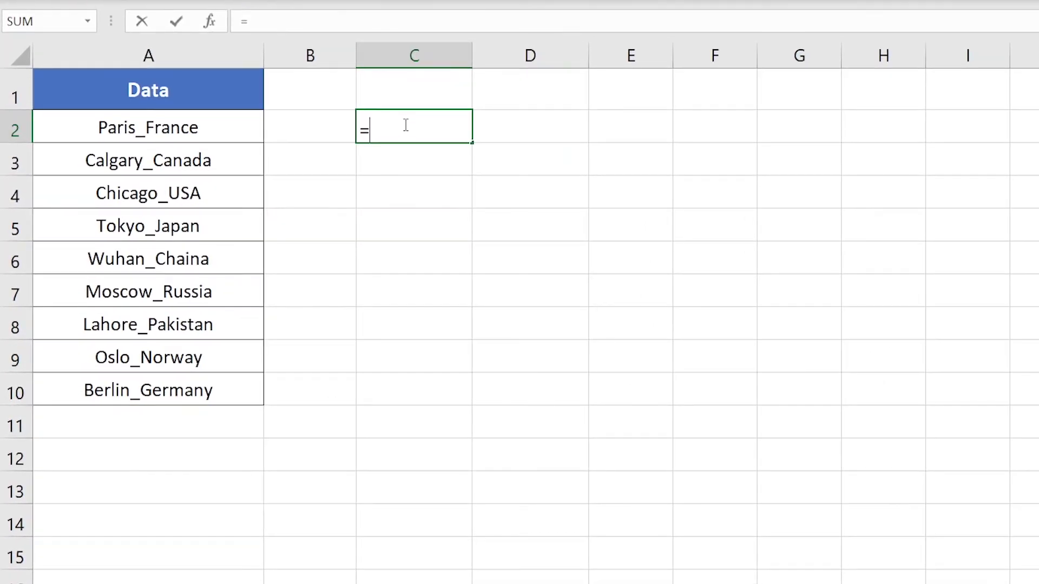
type("FIND(")
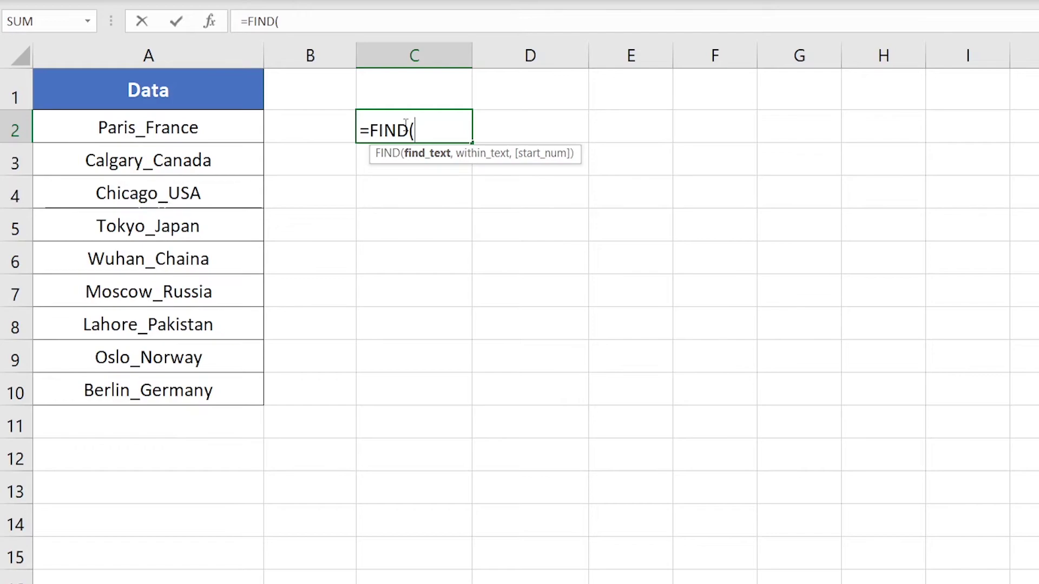
type("\"_\",")
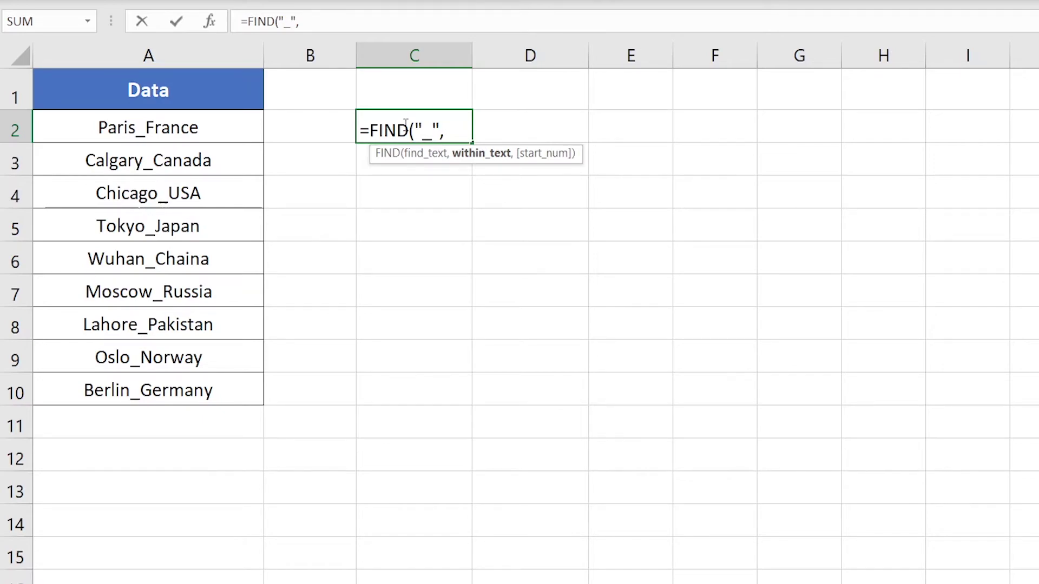
left_click(209, 127)
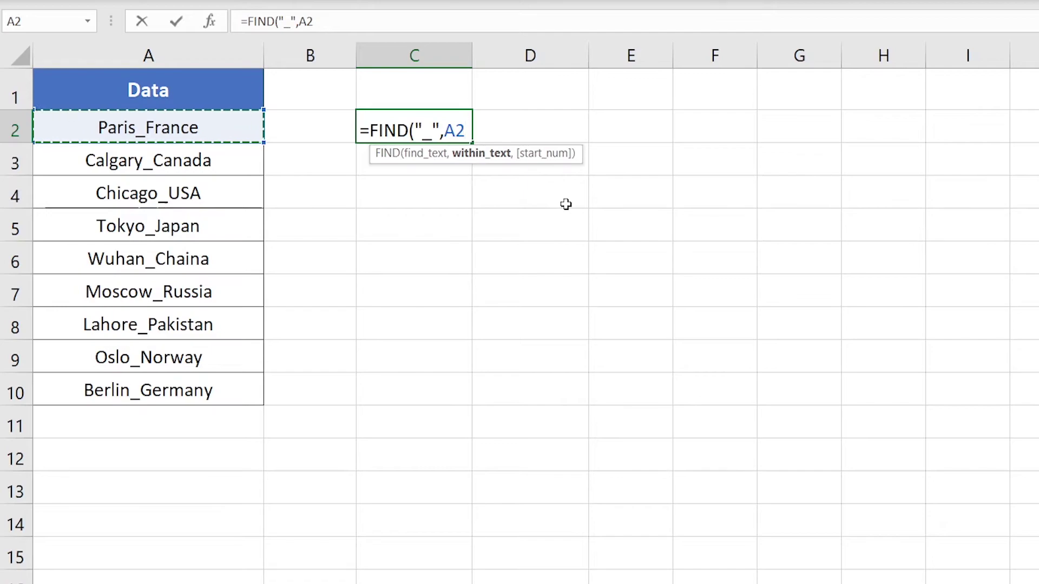
key("Return")
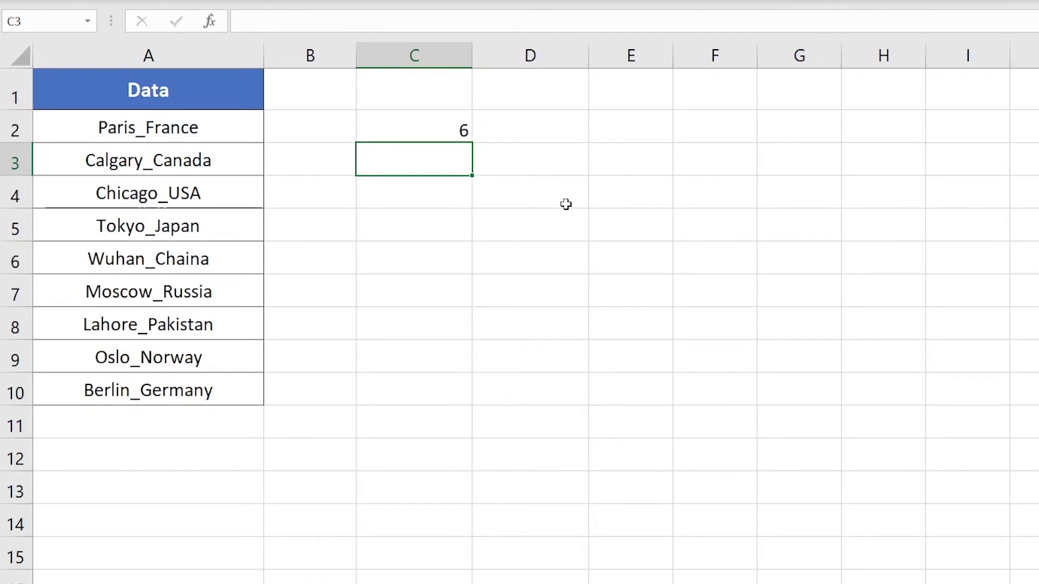
left_click(443, 130)
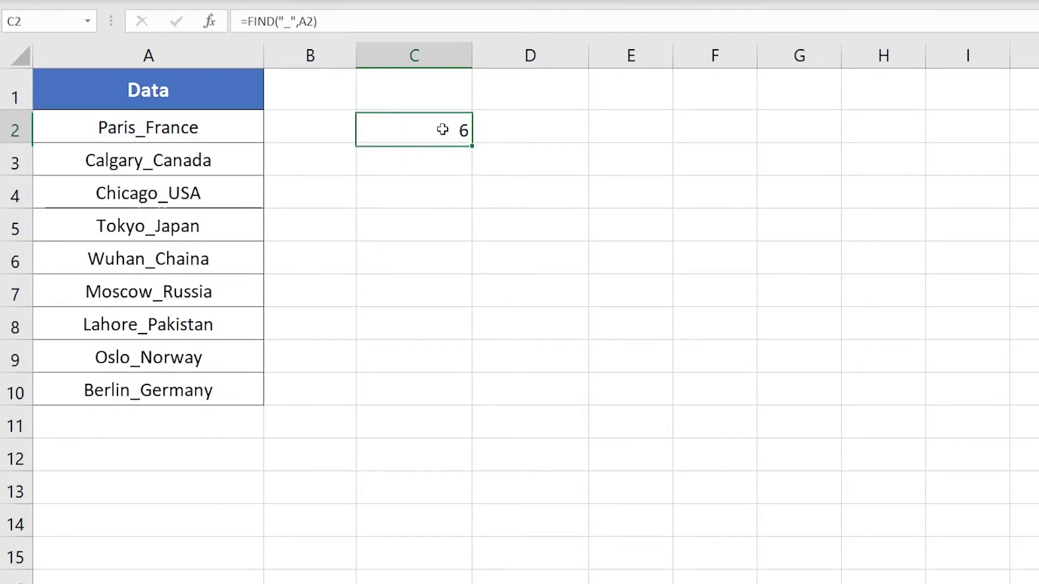
Enter the formula =LEN(A2) in cell D2 to count the characters of the first data entry.
double_click(538, 128)
type("=LEN(")
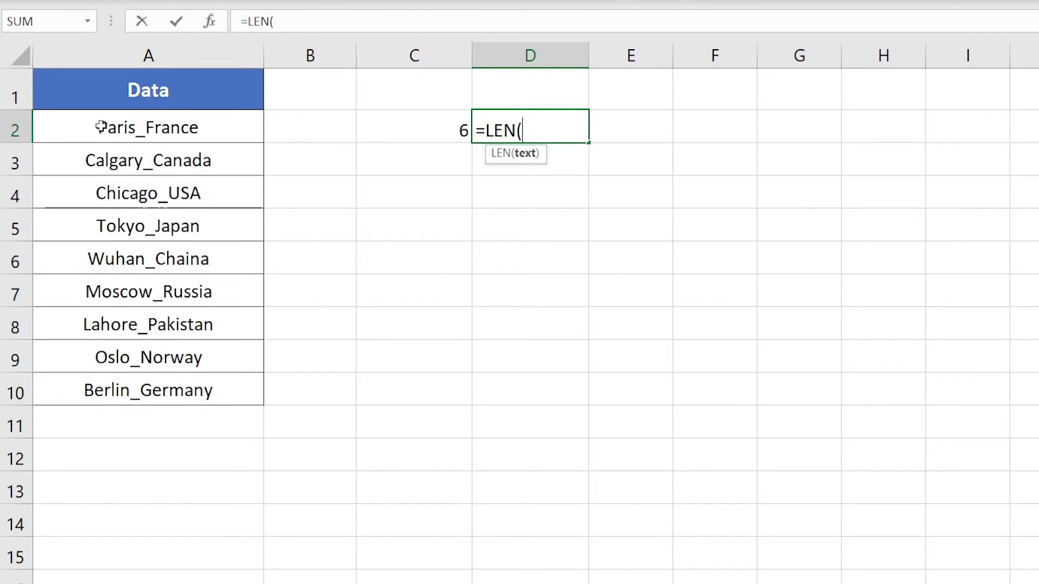
left_click(195, 130)
key("Return")
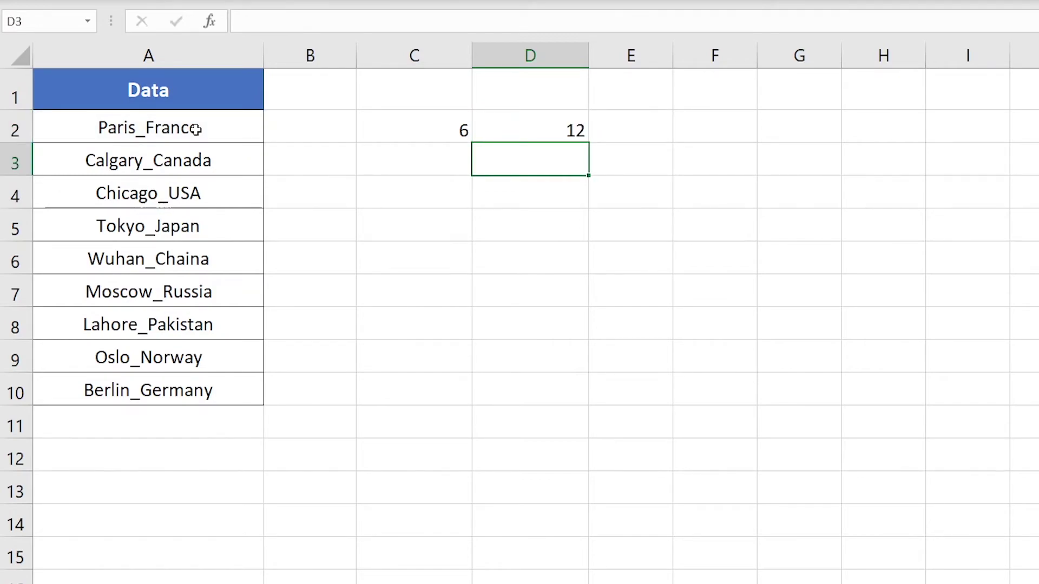
left_click(549, 130)
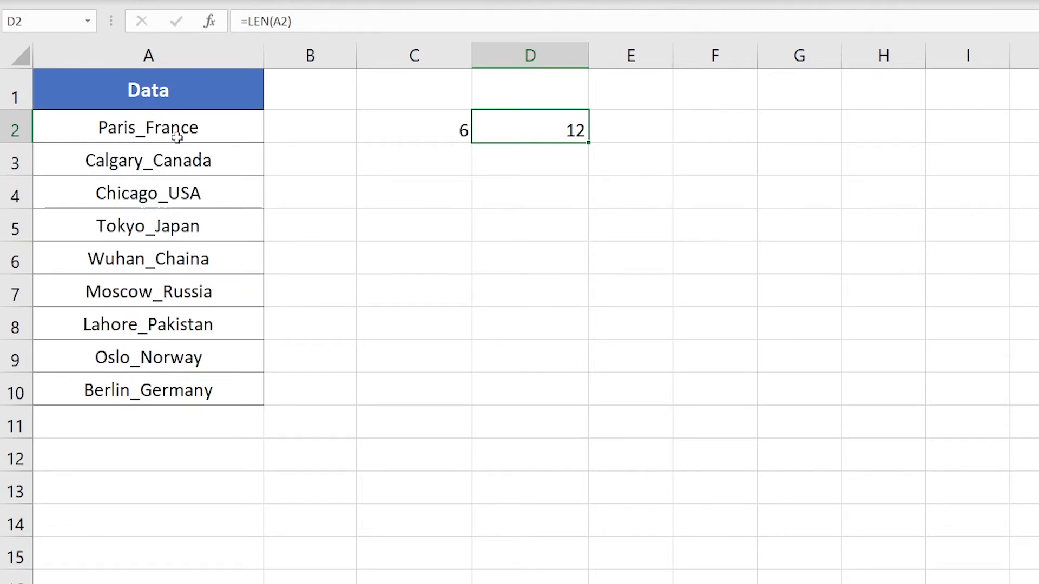
Enter the formula =D2-C2 in cell E2 to calculate how many characters follow the underscore.
key("Right")
type("=")
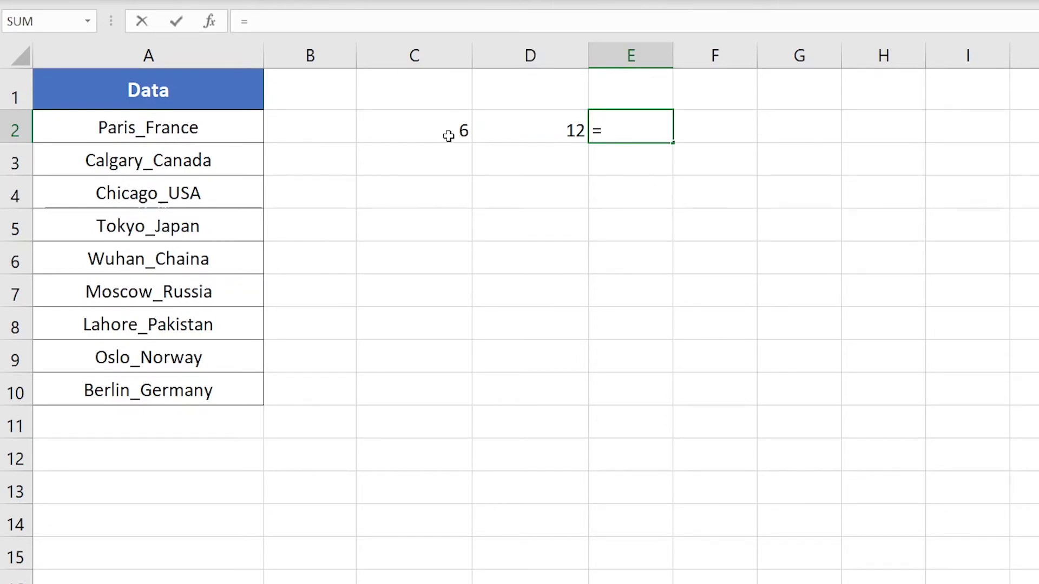
left_click(536, 133)
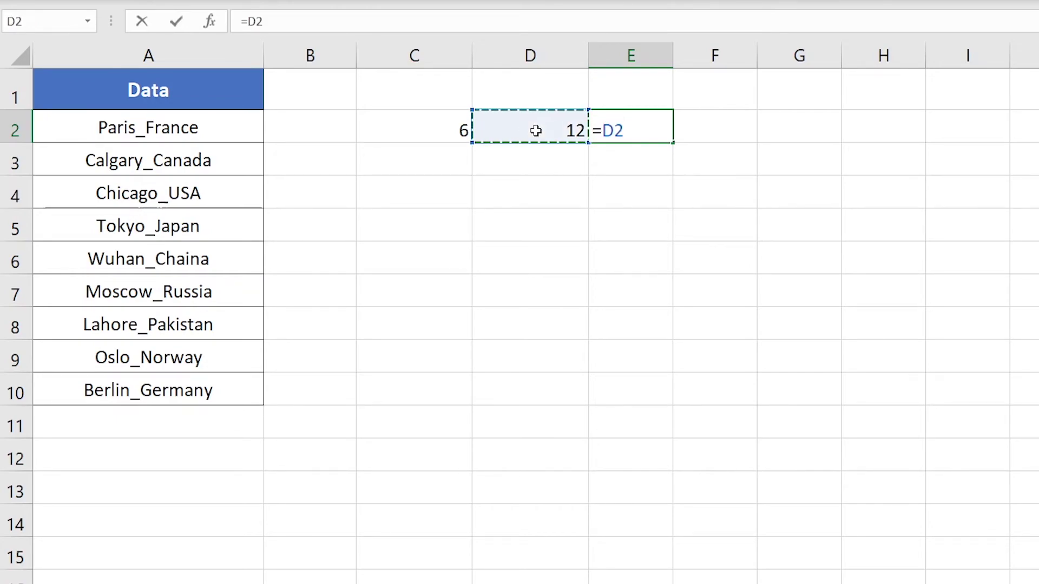
type("-")
left_click(440, 129)
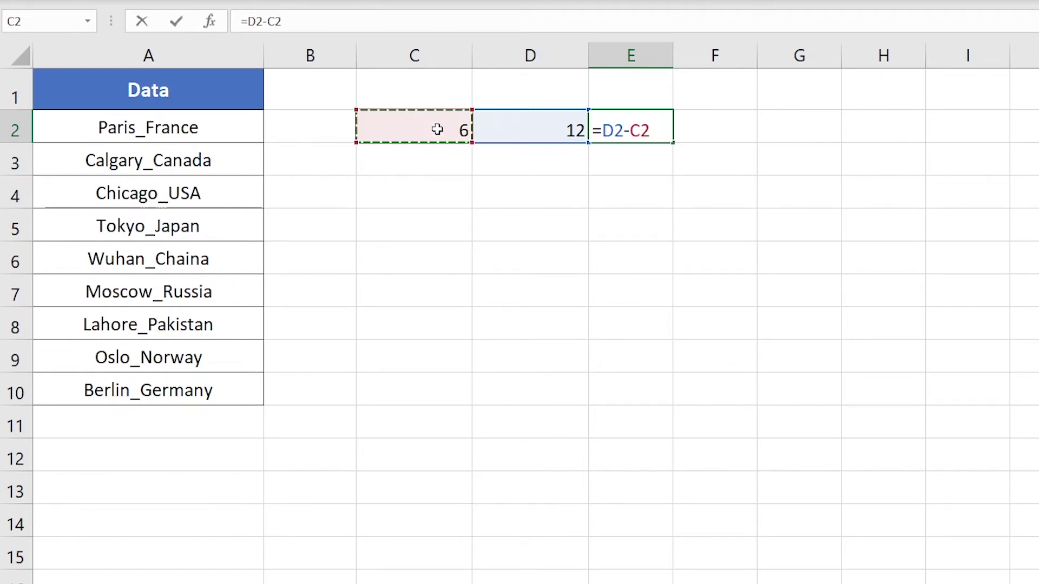
key("Return")
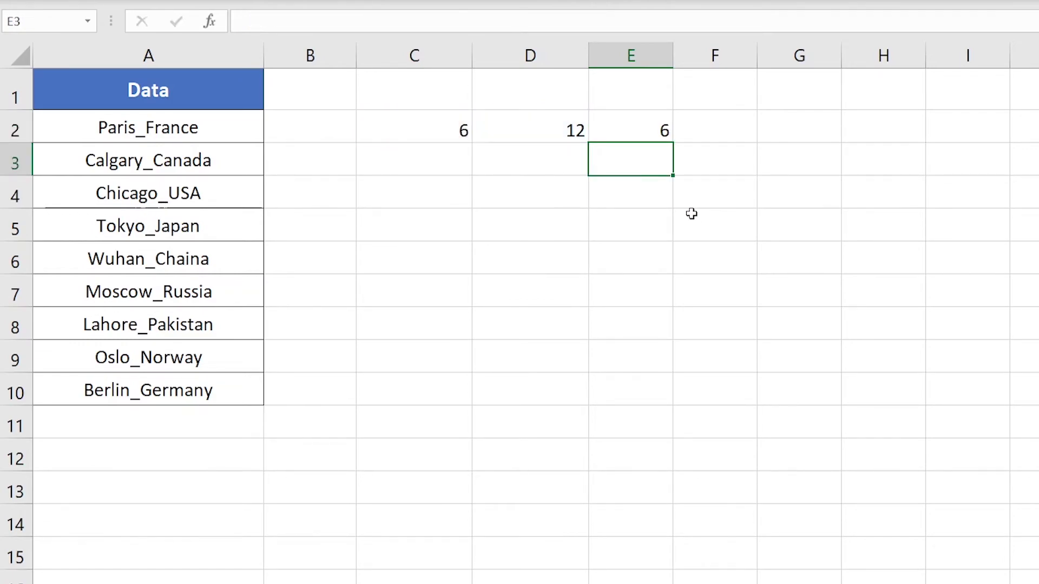
left_click(636, 127)
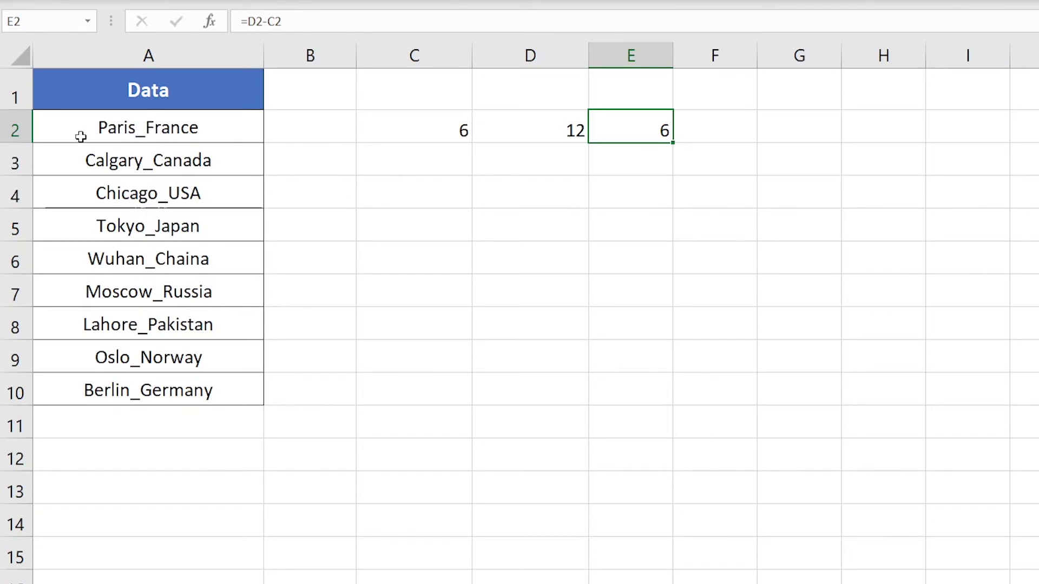
Enter the formula =RIGHT(A2,E2) in cell F2 to extract the text after the underscore from the first data entry.
left_click(706, 140)
double_click(716, 133)
type("=ROGJT")
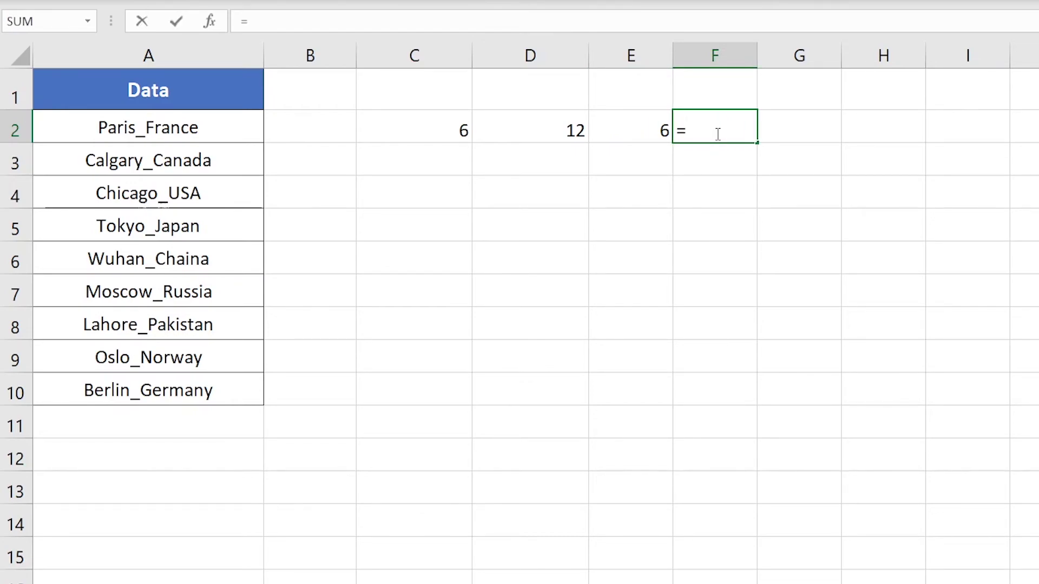
key("BackSpace")
key("BackSpace")
key("BackSpace")
key("BackSpace")
type("IGHT(")
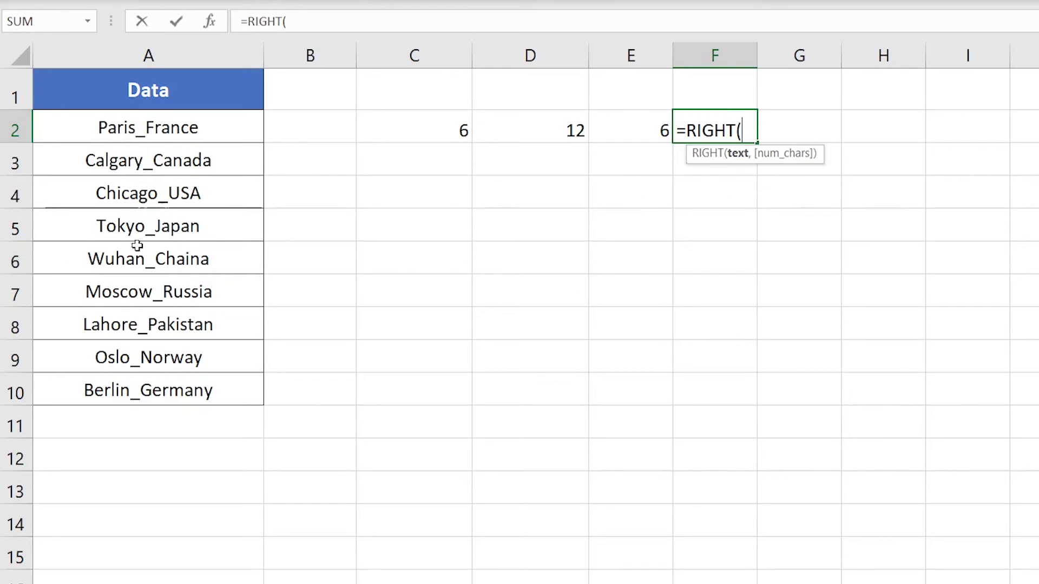
left_click(190, 130)
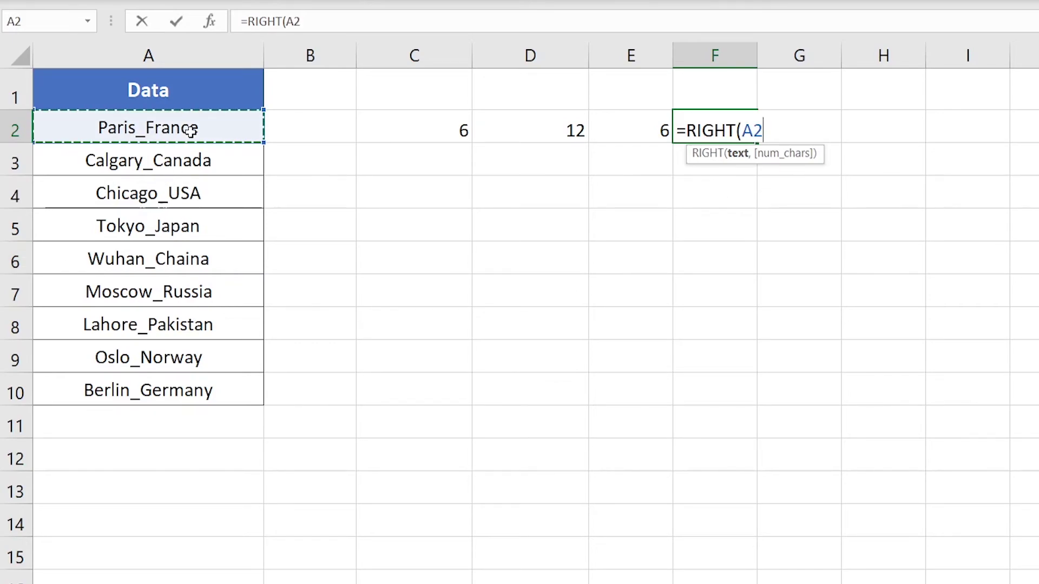
type(",")
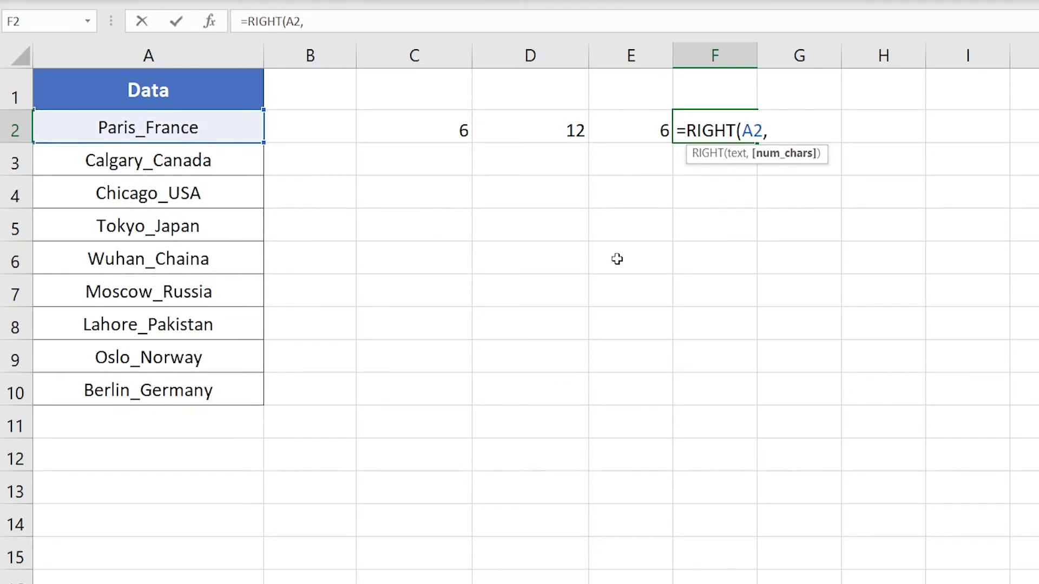
left_click(628, 120)
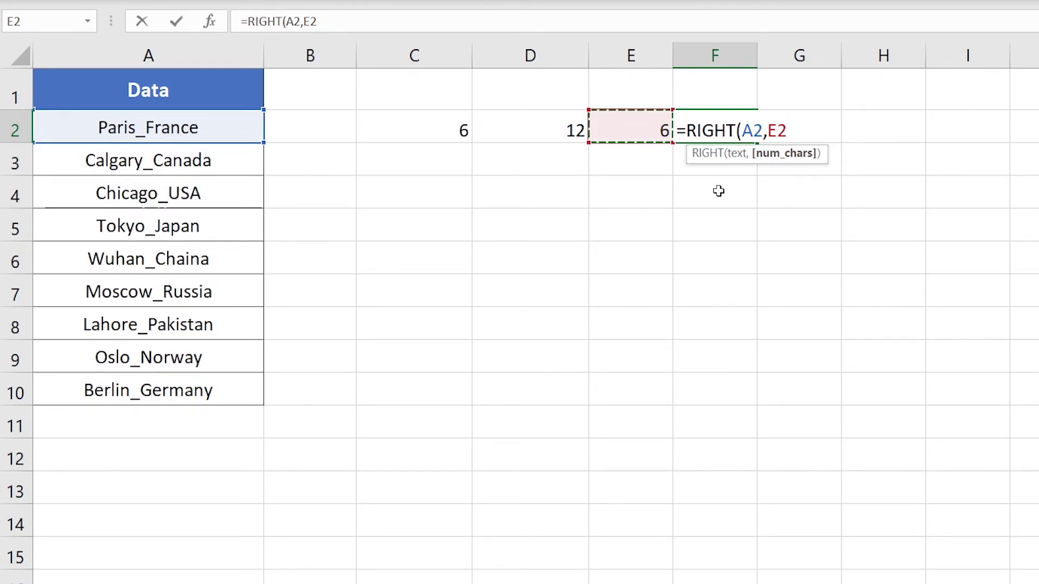
key("Return")
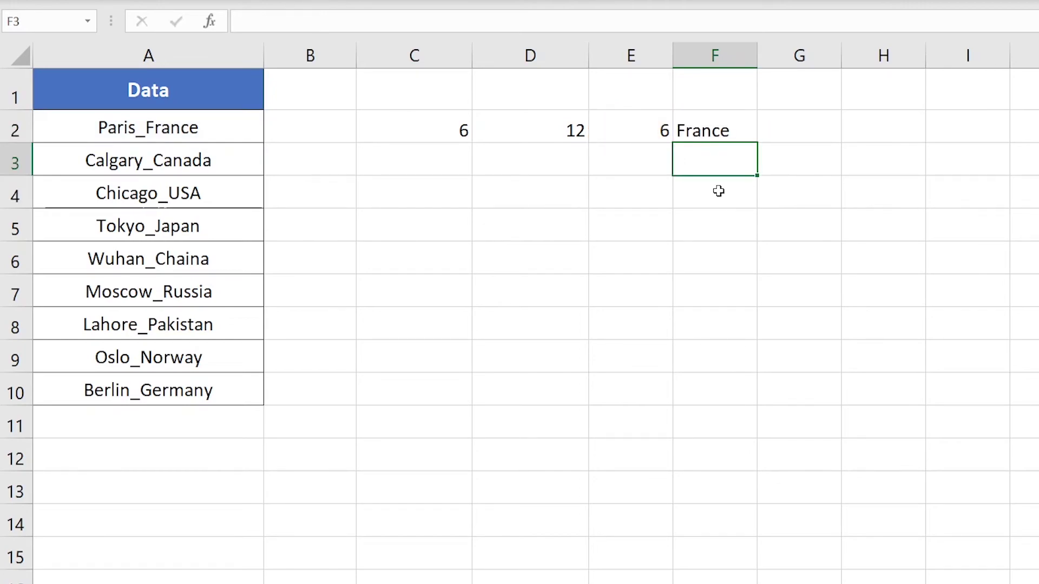
left_click(724, 128)
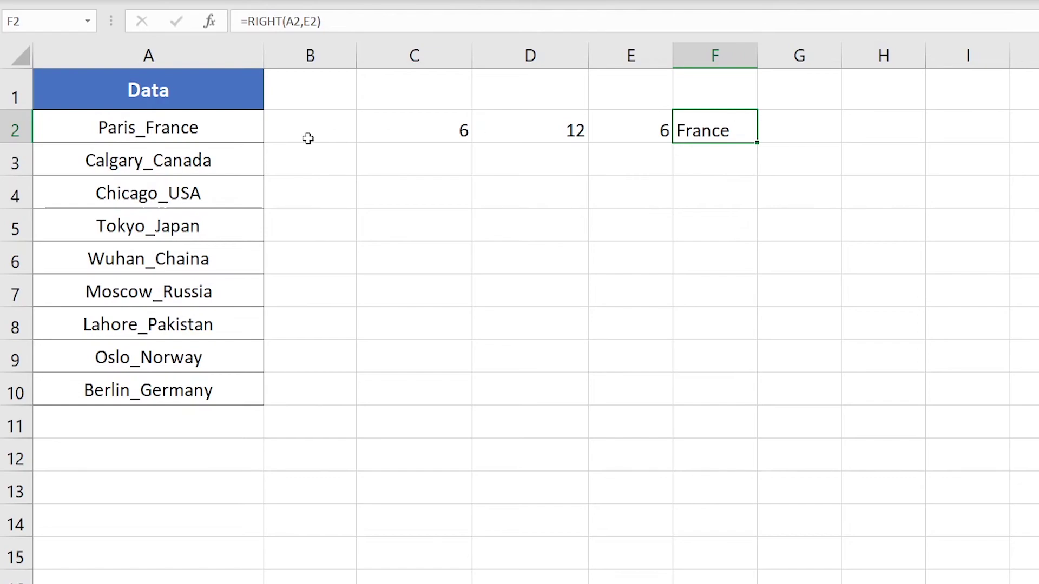
Clear the helper formulas from the range C2:F10.
left_click_drag(394, 125, 686, 134)
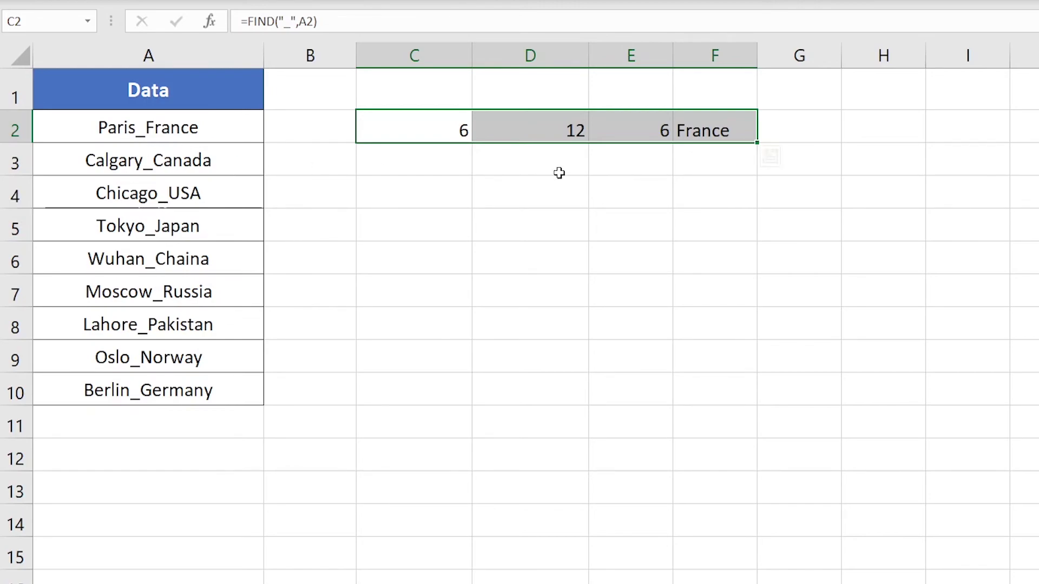
left_click(621, 242)
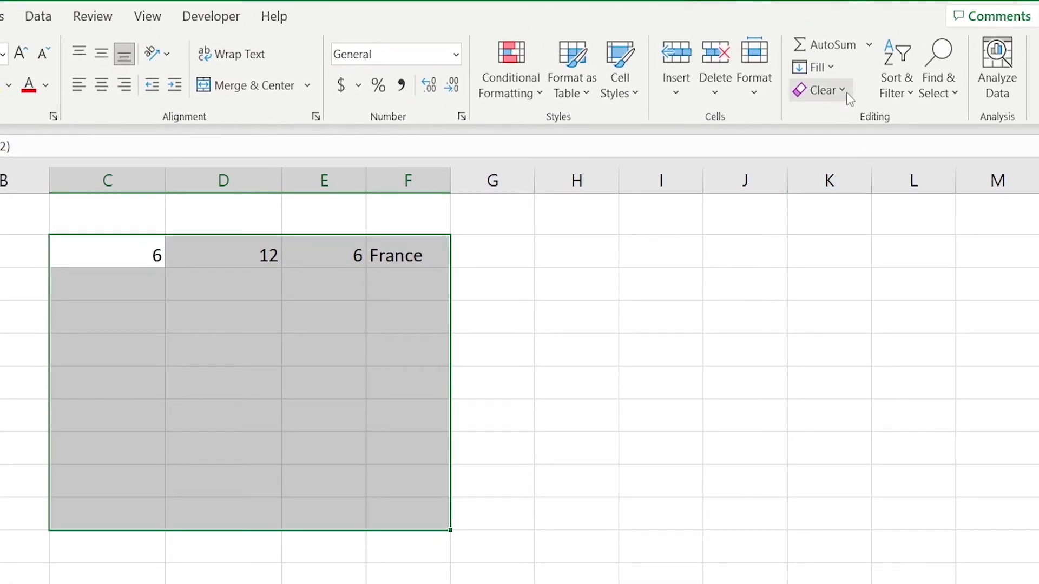
left_click(849, 99)
left_click(845, 116)
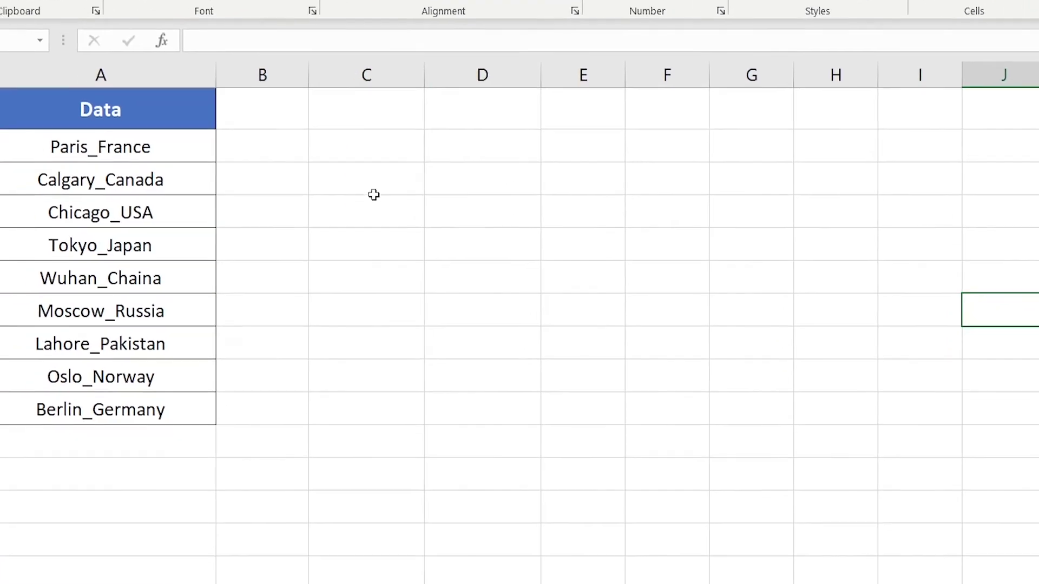
Begin a RIGHT formula in cell C2 with A2 as its text argument.
left_click(371, 146)
double_click(390, 126)
type("=RGIHT")
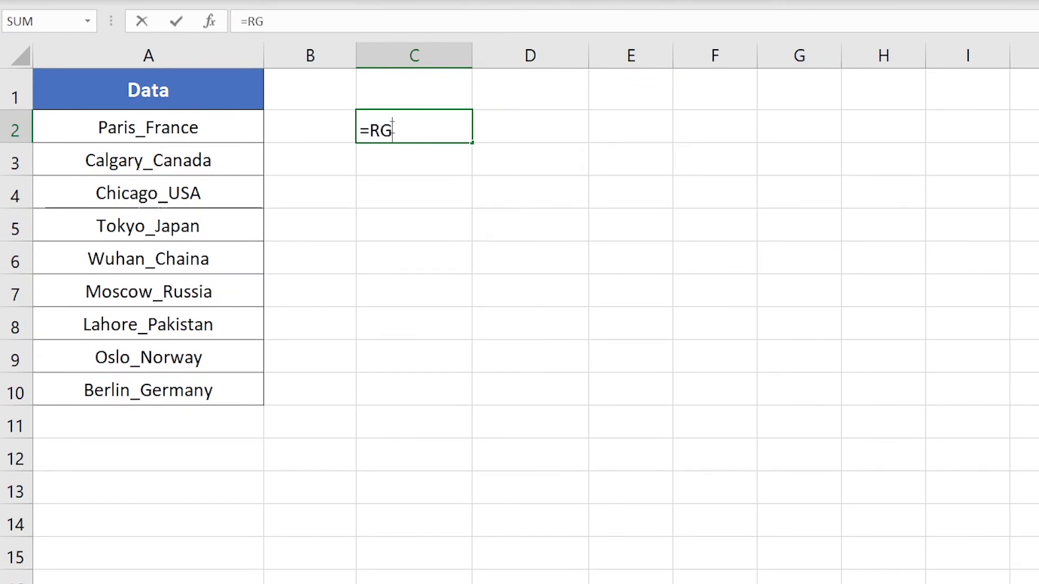
key("BackSpace")
key("BackSpace")
key("BackSpace")
key("BackSpace")
type("IGHT(")
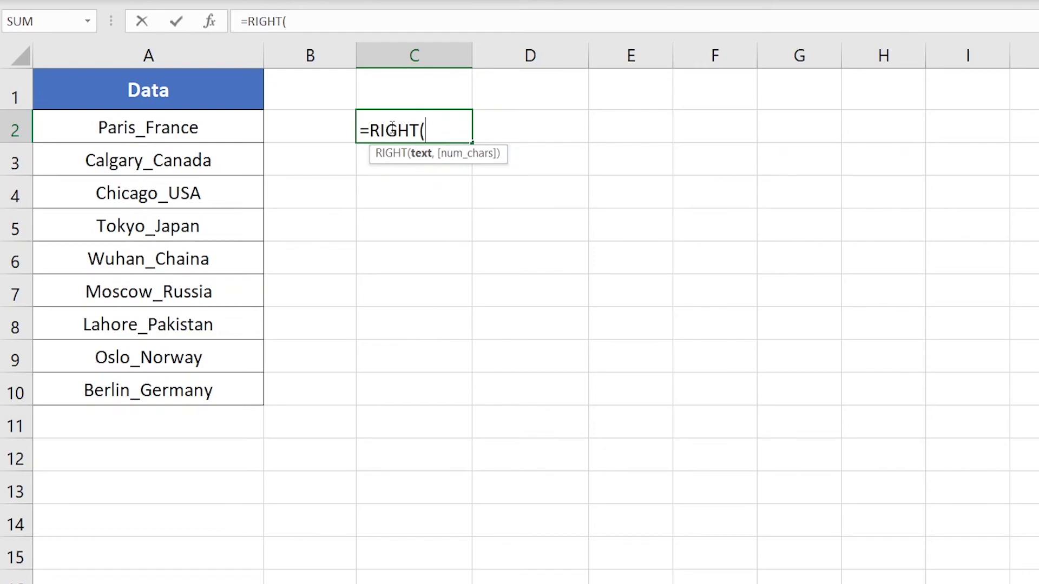
left_click(196, 128)
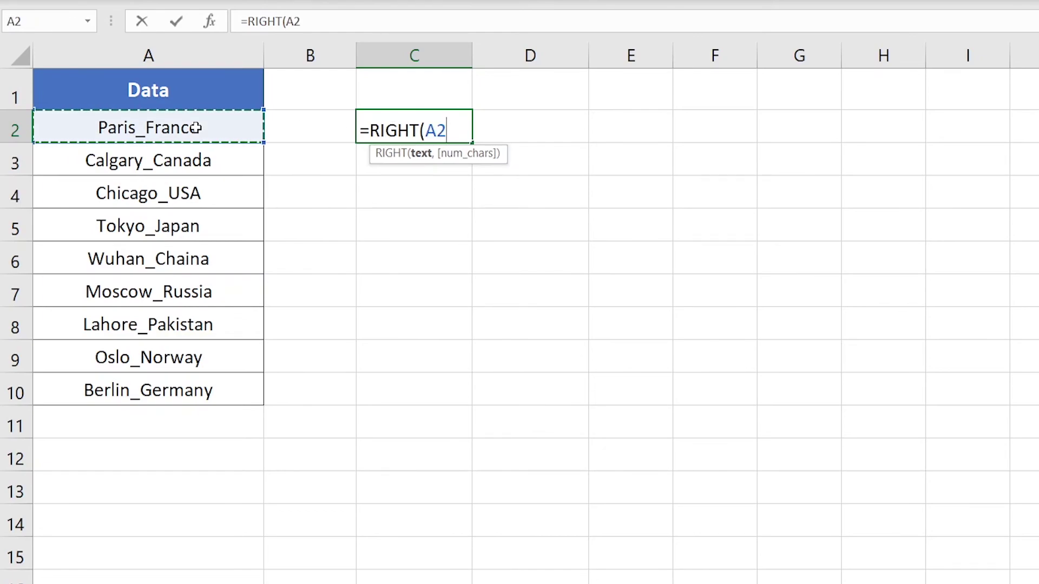
type(",")
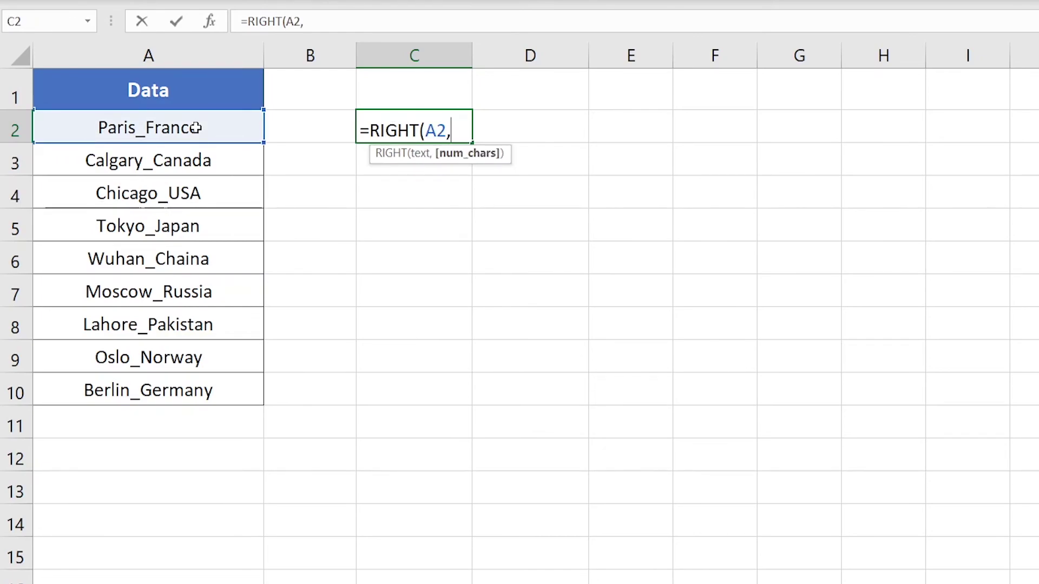
Complete the RIGHT formula in C2 with LEN(A2)-FIND("_",A2) as the number of characters and enter it.
type("len")
key("Tab")
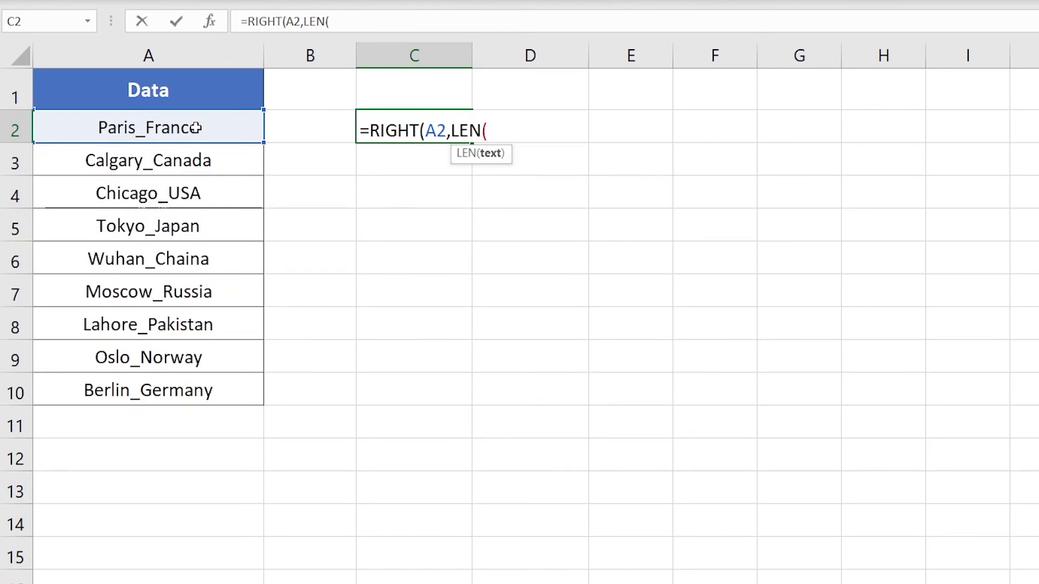
left_click(196, 128)
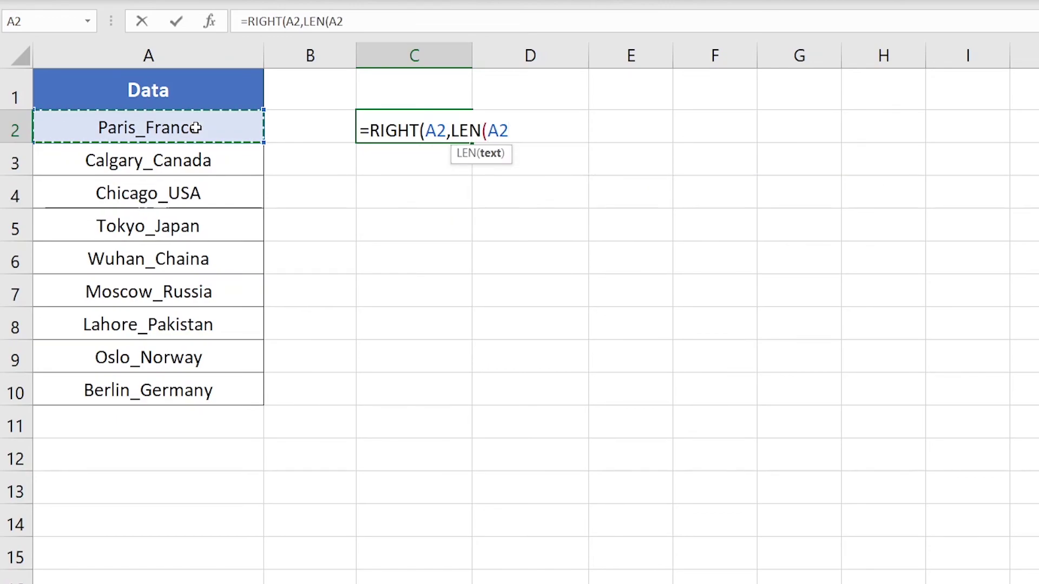
type(")-")
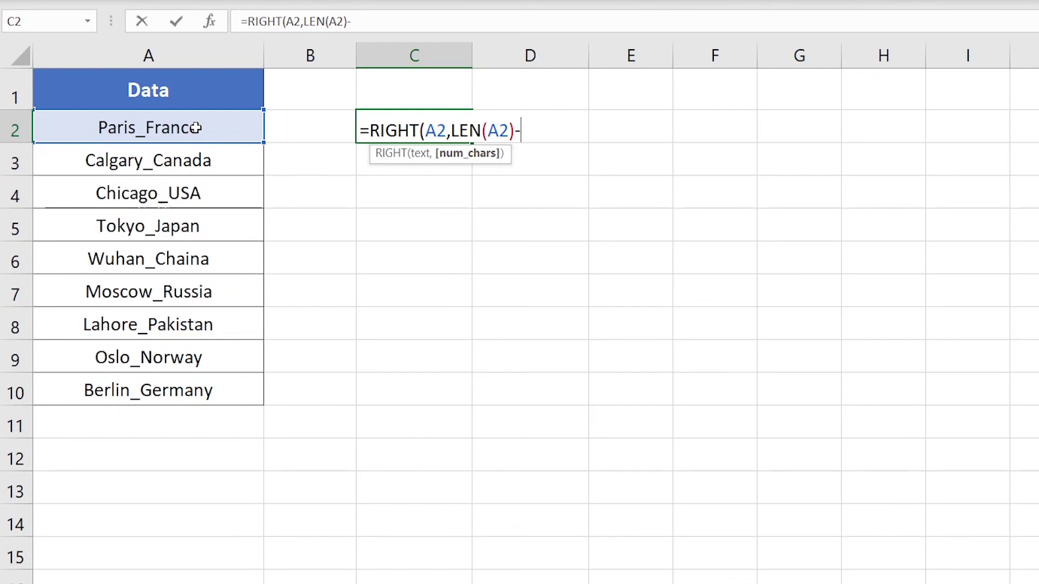
type("FIND(")
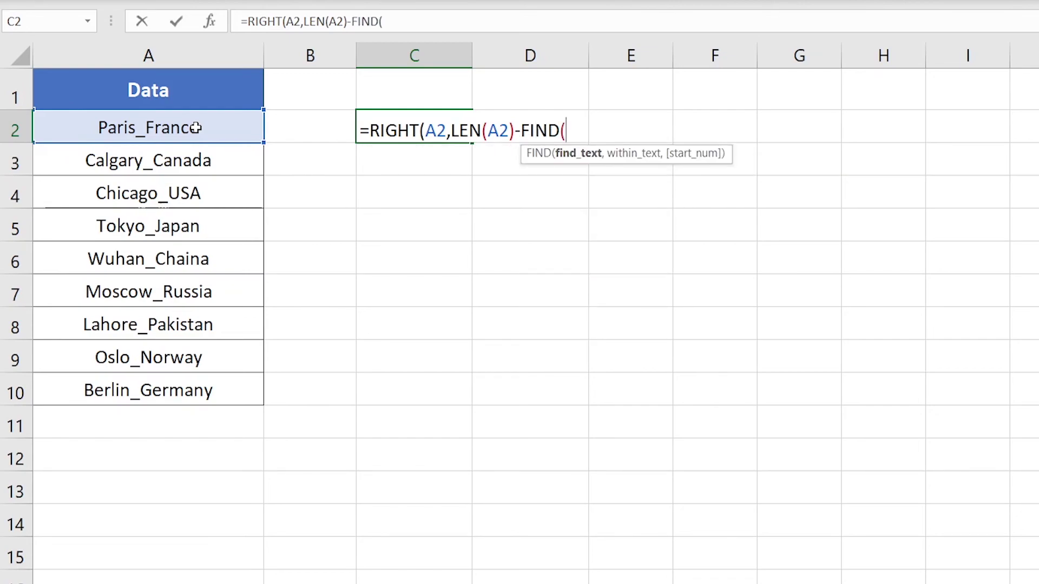
type("\"_\",")
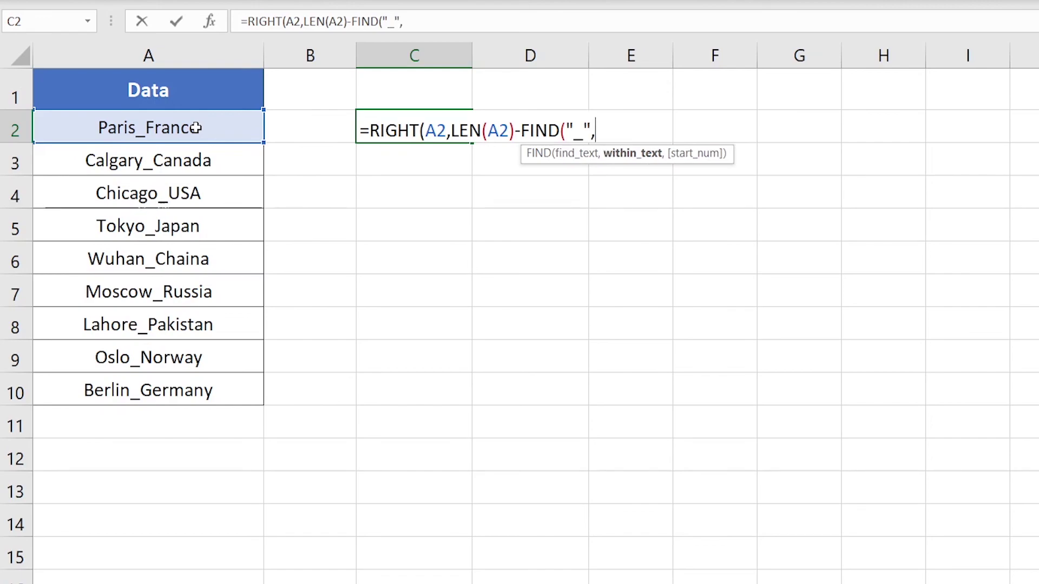
left_click(155, 130)
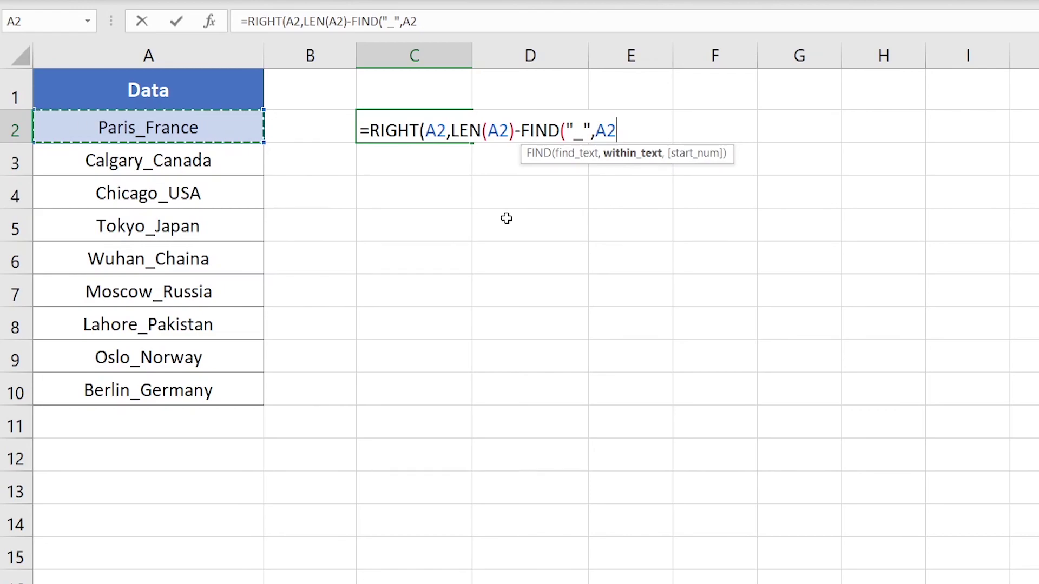
type("))")
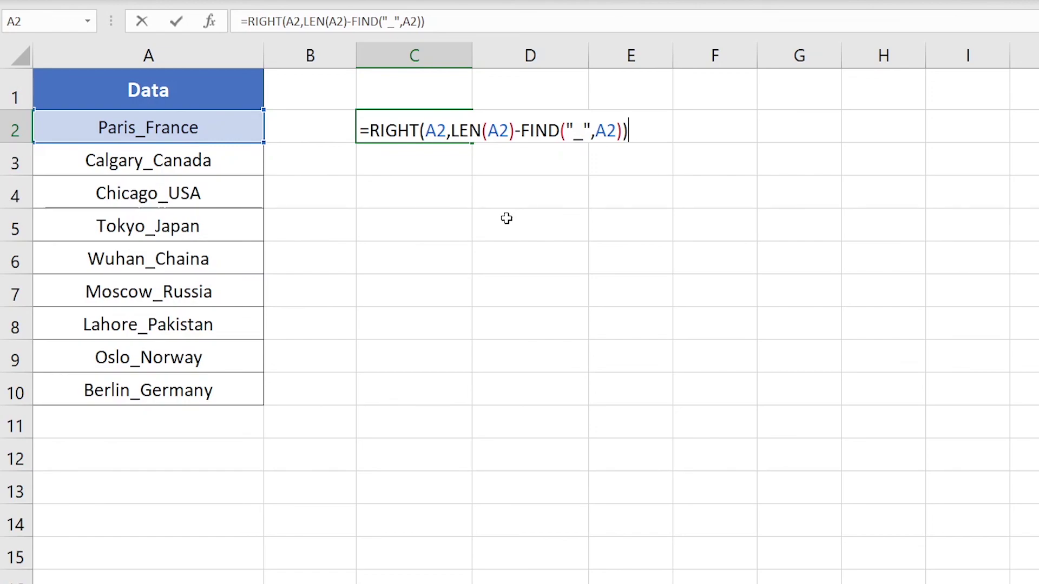
key("Return")
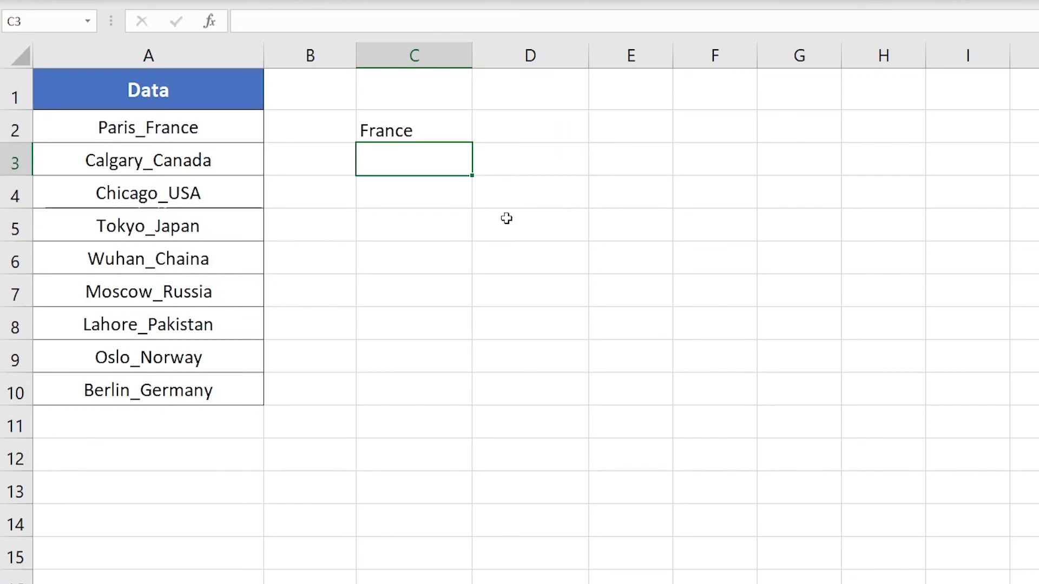
Fill the combined RIGHT formula from C2 down to C10 to extract the text after the underscore for every entry.
left_click(427, 132)
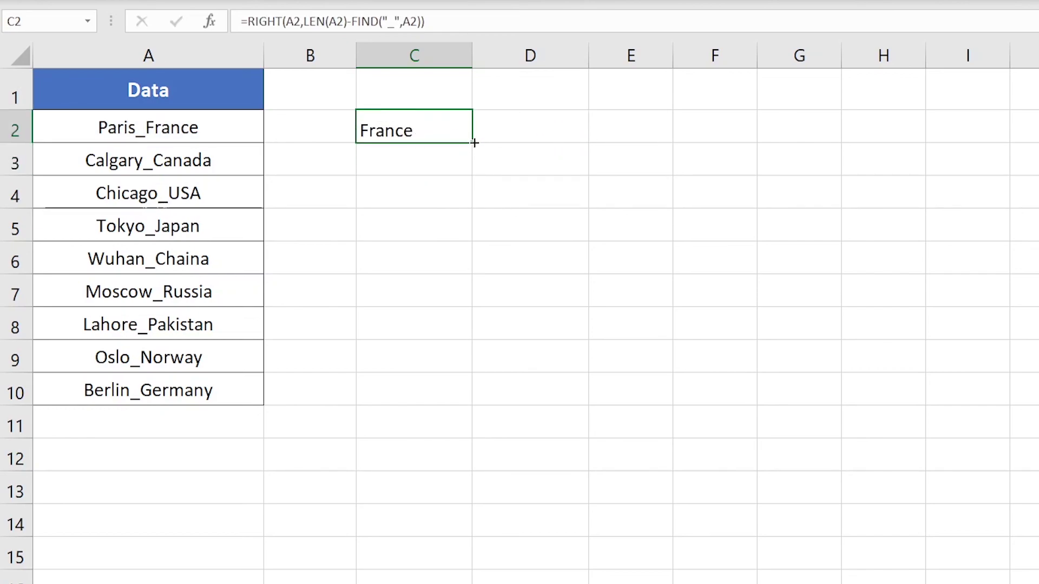
left_click_drag(470, 142, 464, 407)
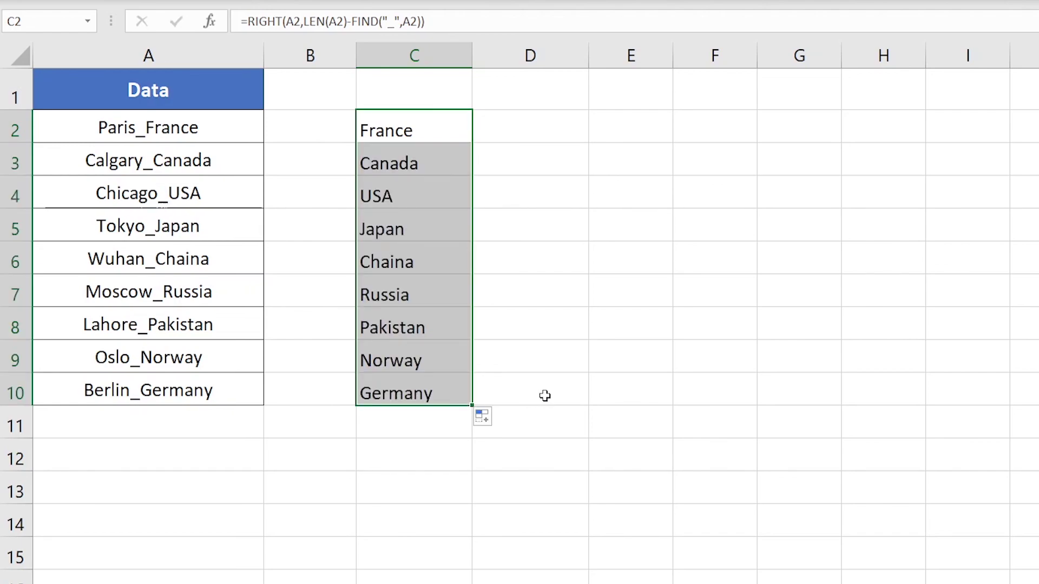